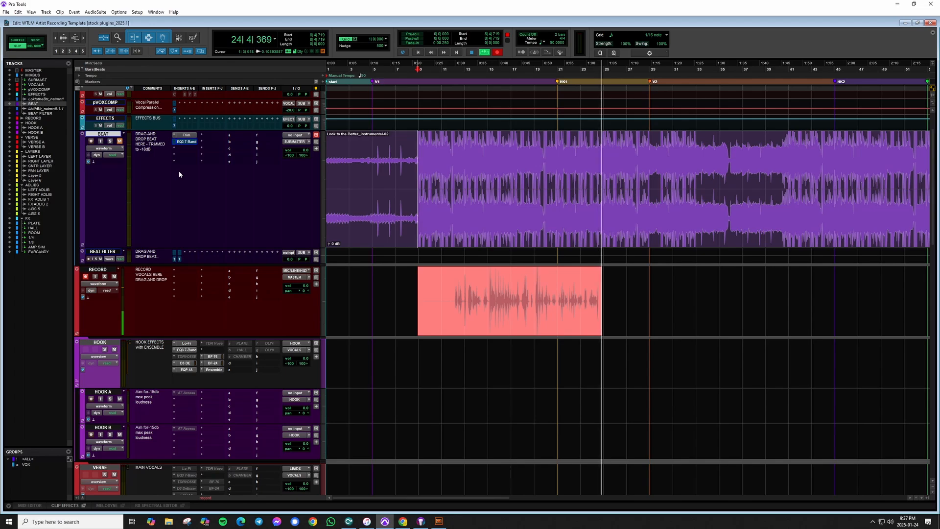
Stop playback and zoom in and out on the recorded vocal clip on the RECORD track.
key(space)
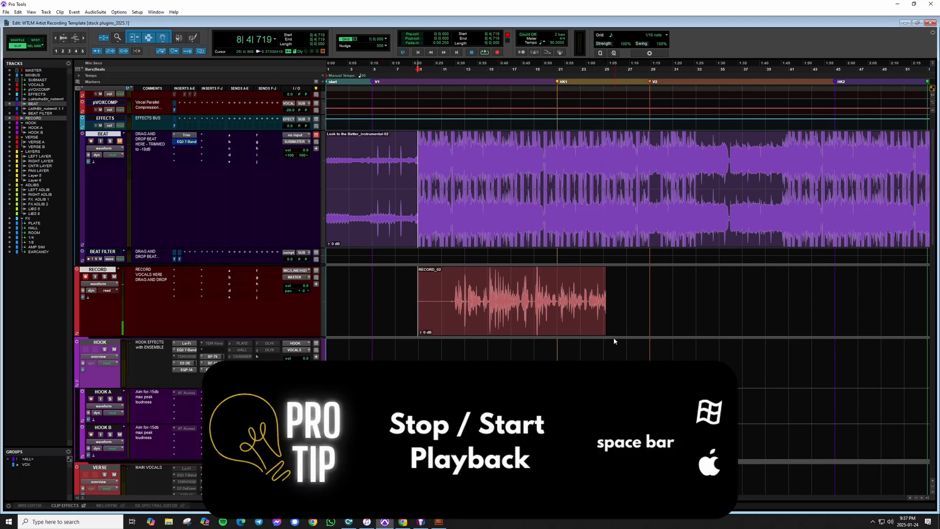
click(457, 277)
key(t)
key(t)
key(t)
key(r)
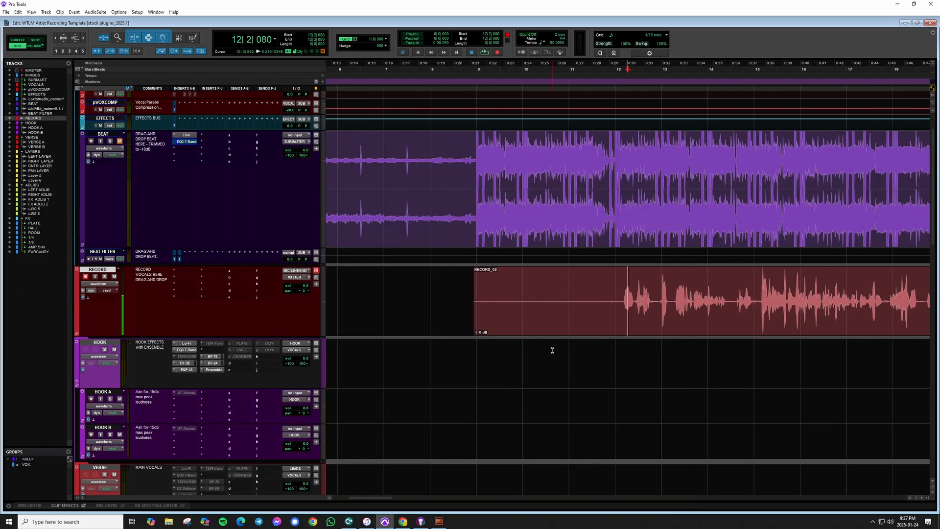
scroll(551, 345, right, 2)
key(r)
scroll(522, 326, right, 2)
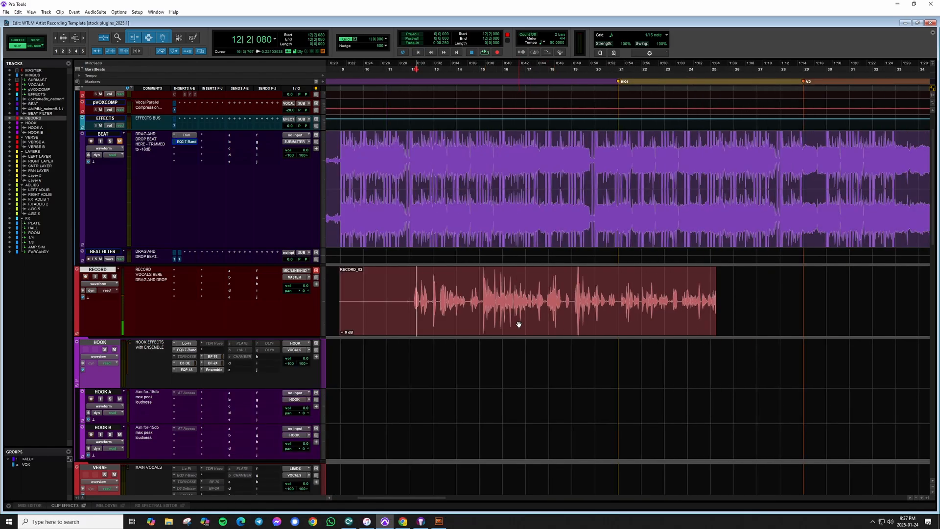
Toggle the RECORD track to full-size track view and back while zooming on the vocal clip.
key(e)
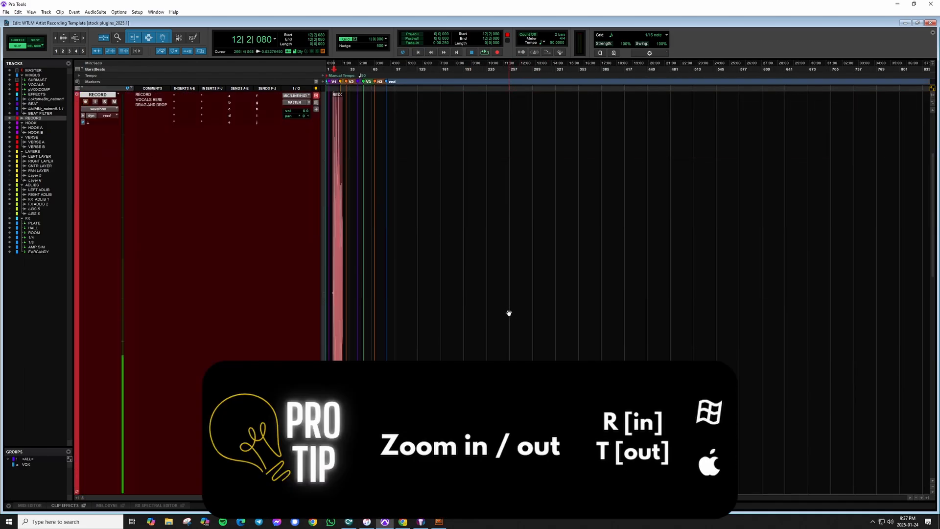
key(r)
key(r)
key(r)
key(r)
key(r)
scroll(514, 303, right, 2)
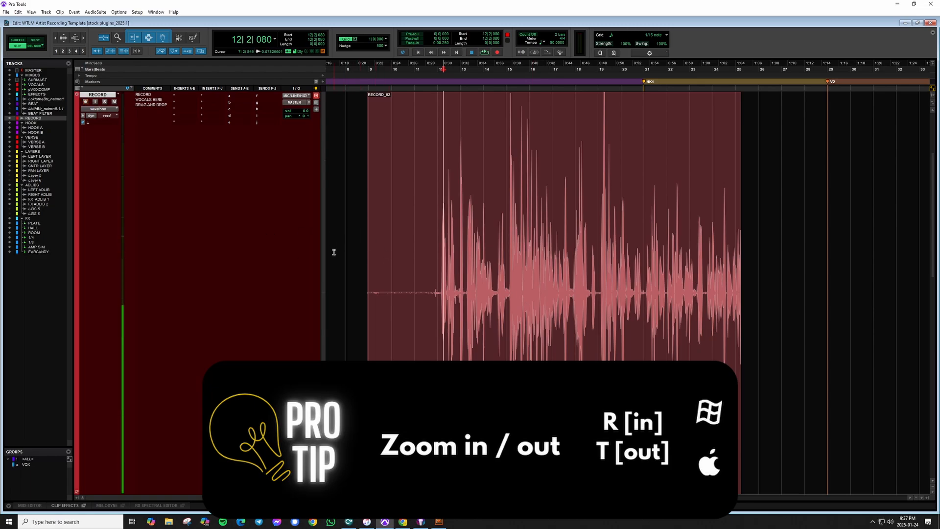
key(t)
key(r)
key(r)
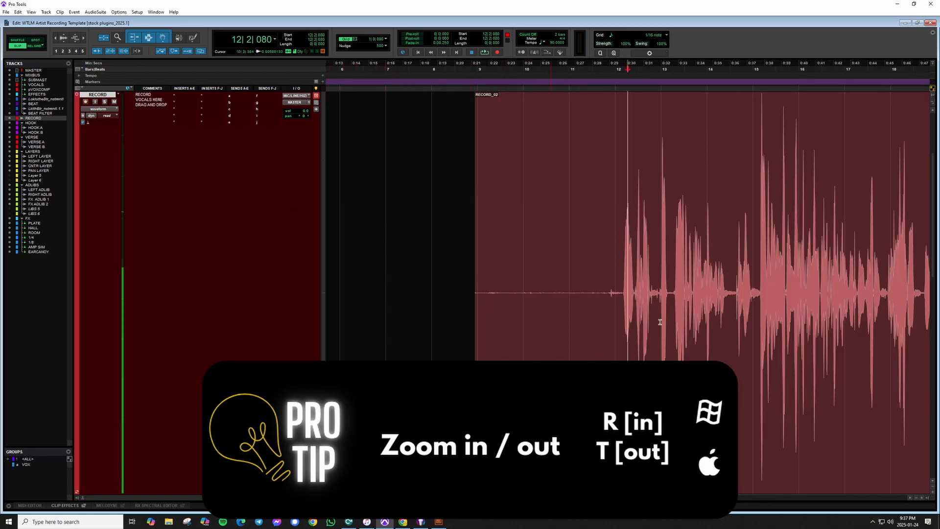
key(e)
Select the vocal clip on the RECORD track and toggle full-size track view on and off.
key(r)
key(r)
key(r)
key(r)
key(r)
scroll(536, 284, right, 1)
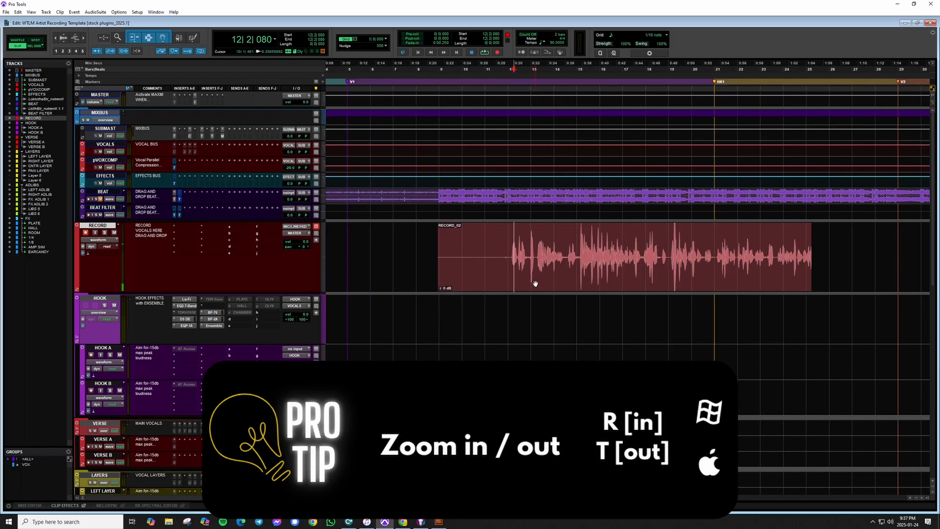
click(536, 284)
scroll(481, 278, right, 2)
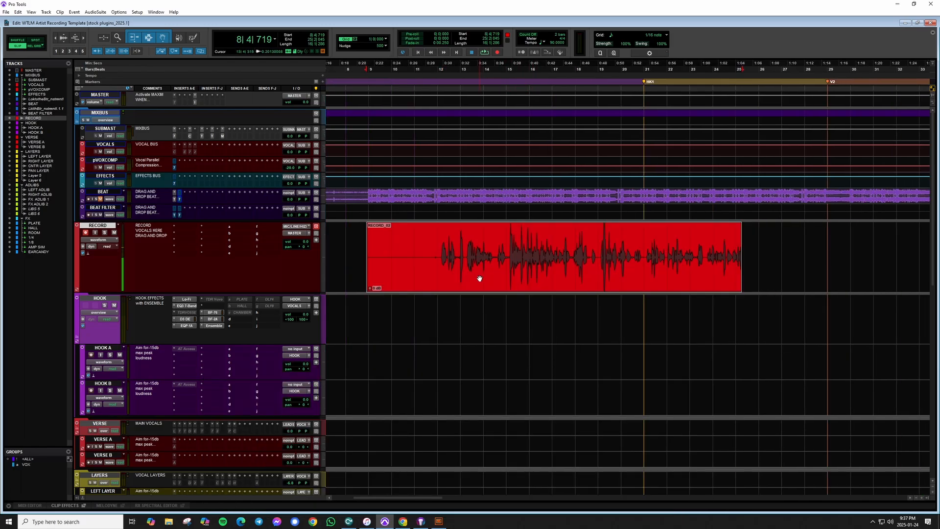
key(e)
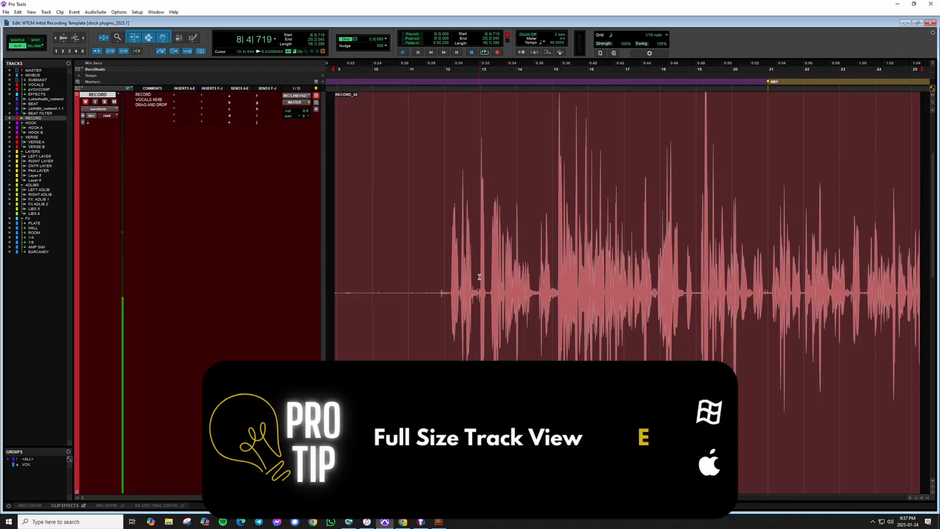
key(e)
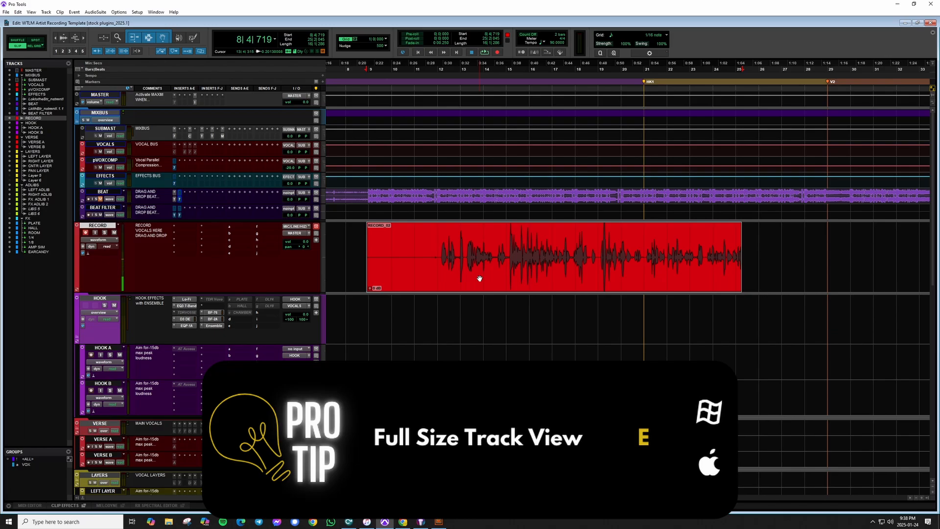
Zoom into the beginning of the vocal clip's waveform.
key(r)
key(r)
key(t)
key(t)
key(t)
key(t)
key(t)
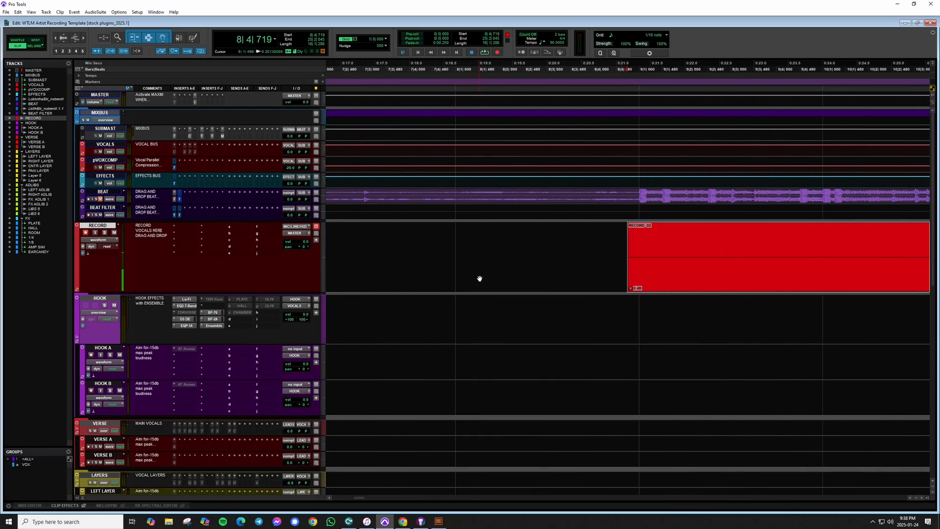
scroll(537, 302, right, 5)
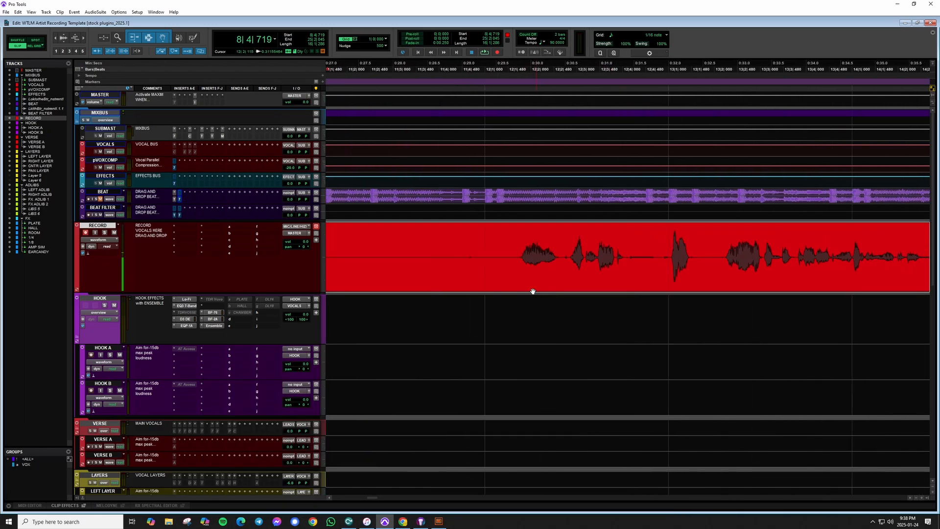
key(r)
scroll(560, 278, right, 3)
Place the cursor near the start of the first vocal sound and switch to Slip mode.
click(426, 245)
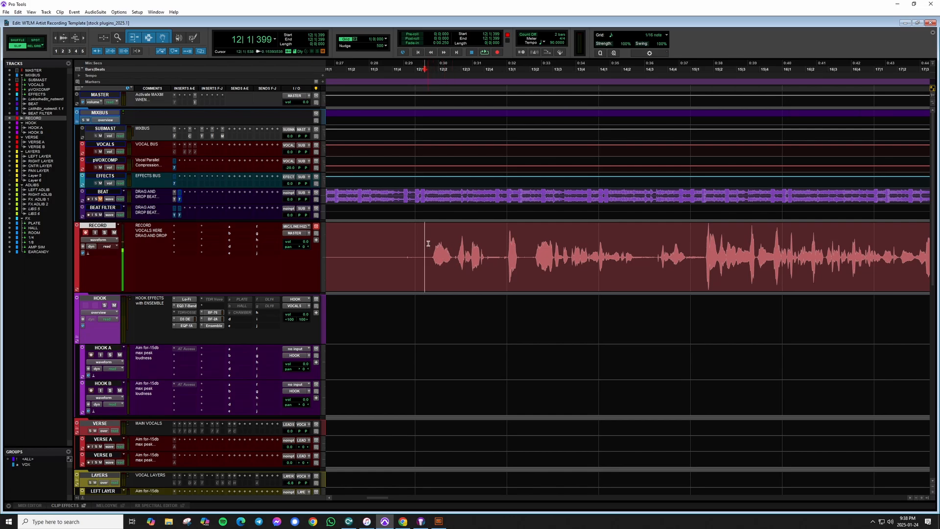
click(432, 247)
key(t)
key(t)
key(t)
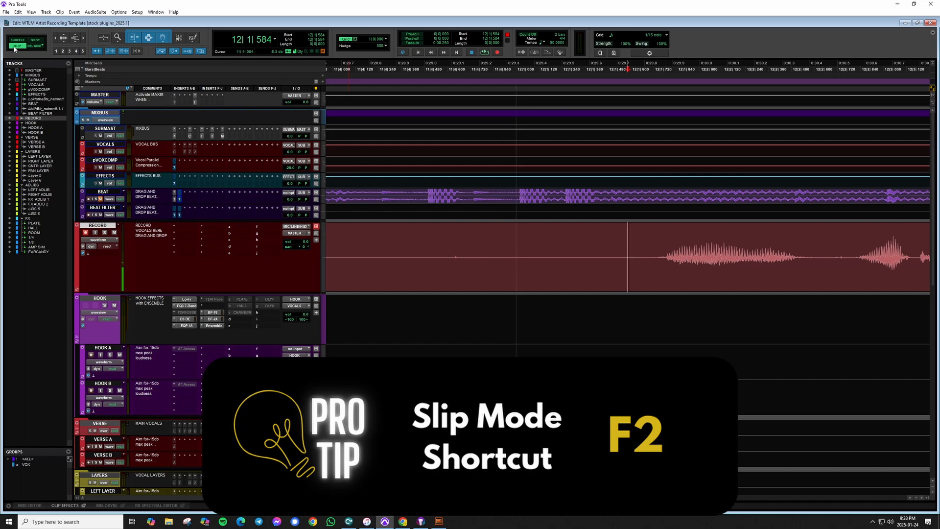
click(17, 48)
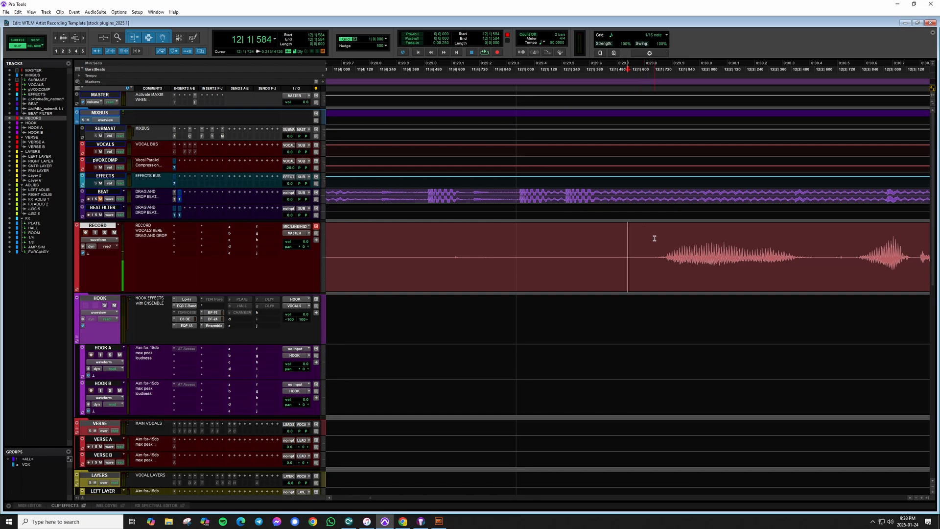
Delete the silent part of the clip to the left of the cursor at the vocal's start.
click(646, 238)
key(a)
key(t)
key(t)
key(t)
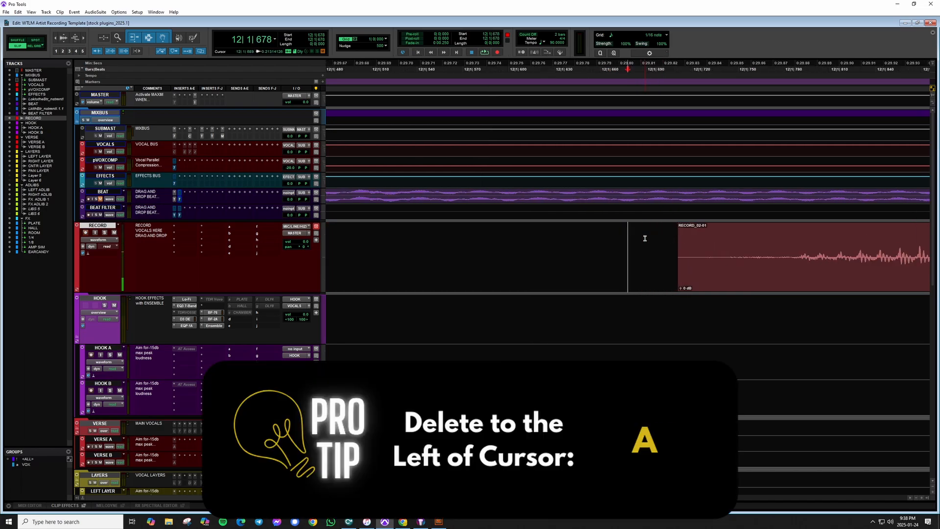
Trim the clip's start again, closer to the first vocal sound.
scroll(644, 237, right, 2)
click(565, 235)
click(572, 235)
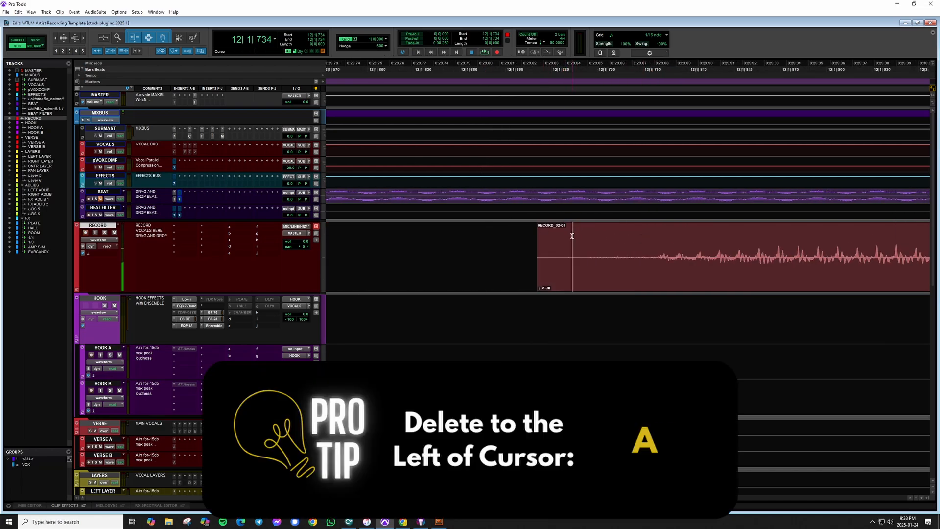
key(a)
Add a short fade-in over the first few milliseconds of the vocal clip.
drag(572, 237, 582, 239)
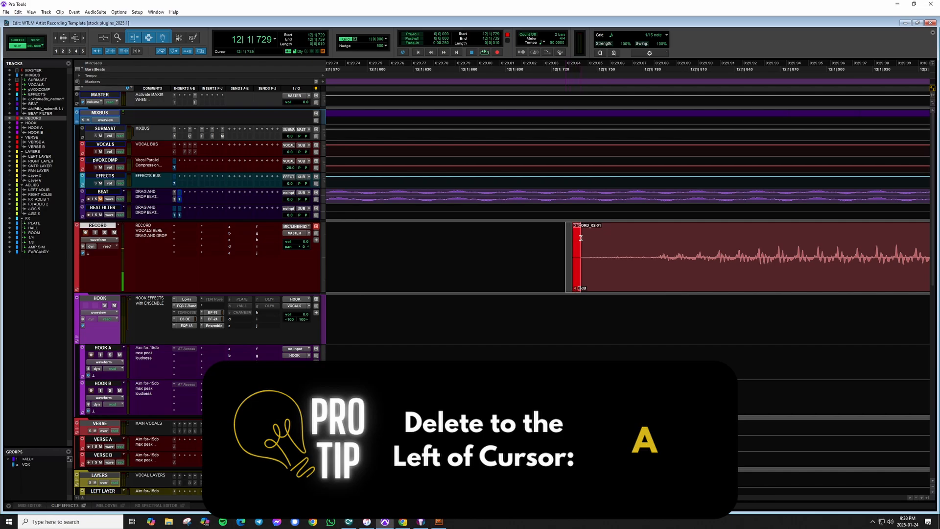
key(d)
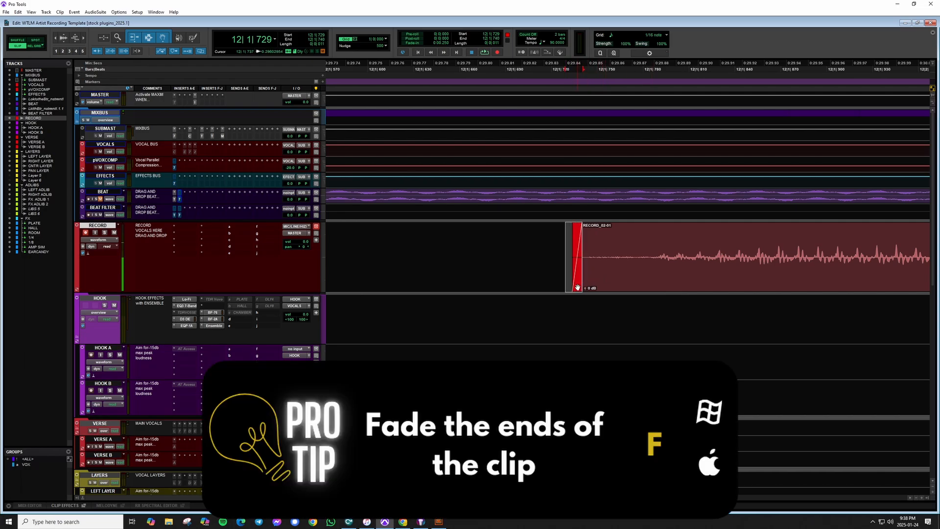
click(558, 237)
key(r)
key(r)
key(r)
key(r)
key(r)
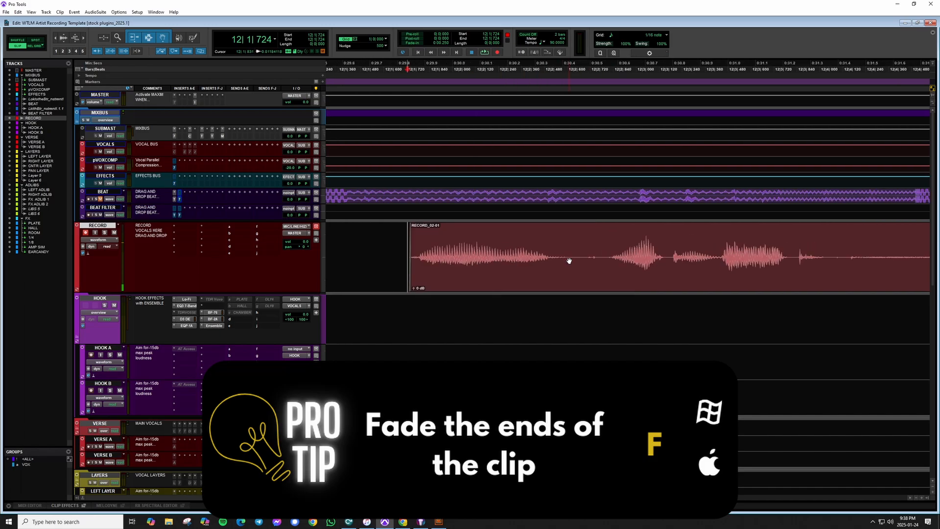
Delete the silent tail of the clip to the right of the cursor after the last vocal phrase.
scroll(575, 256, right, 5)
key(r)
key(r)
scroll(575, 256, right, 6)
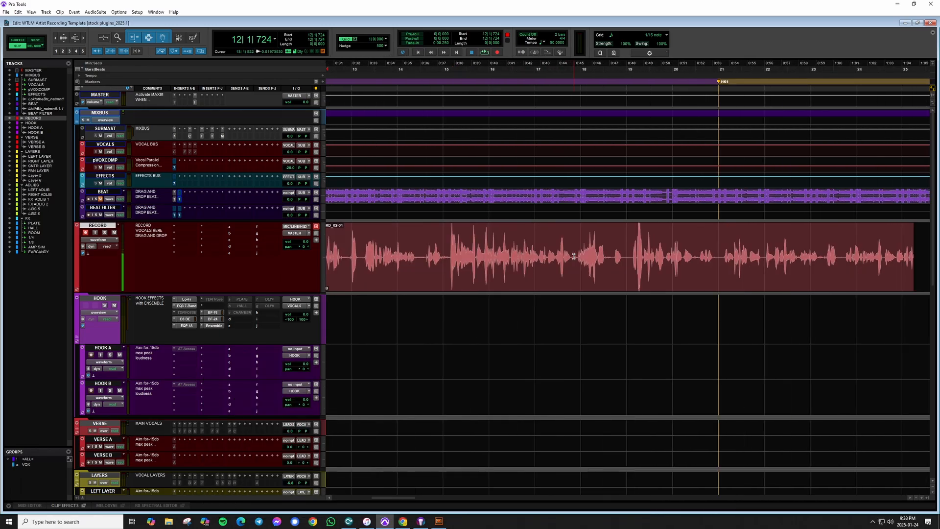
click(683, 247)
key(t)
key(t)
key(t)
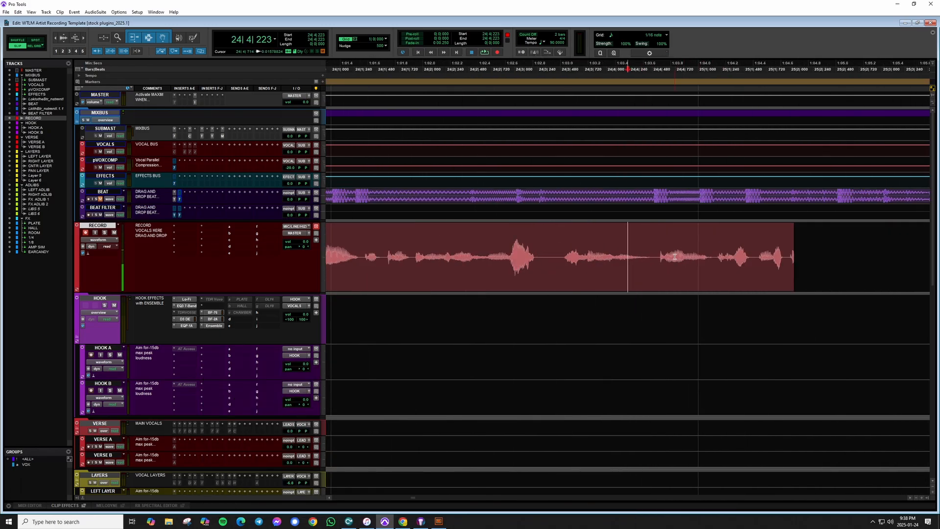
click(657, 241)
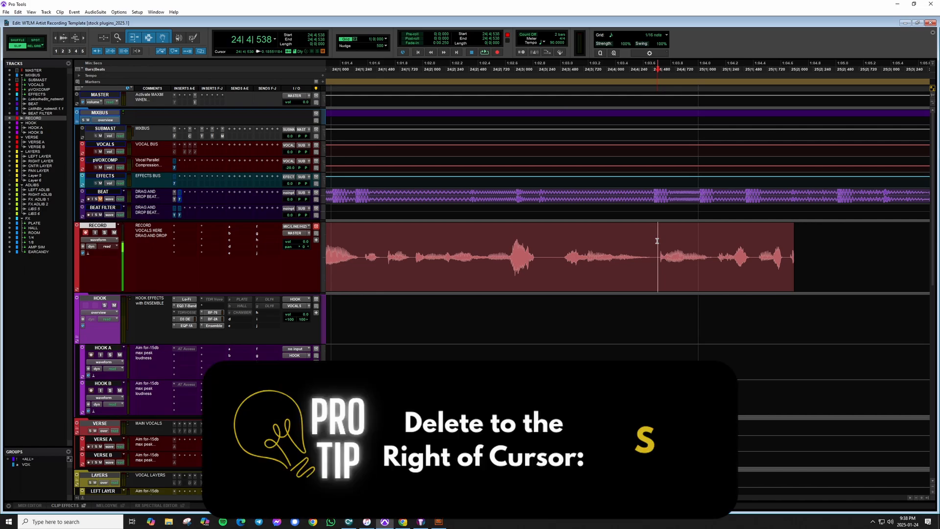
key(s)
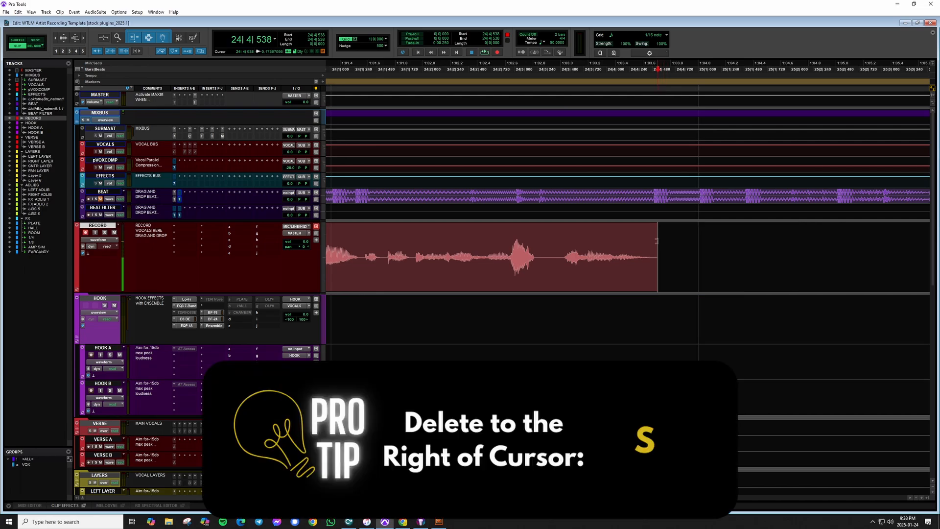
Select a short region at the very end of the trimmed vocal clip.
drag(668, 243, 652, 245)
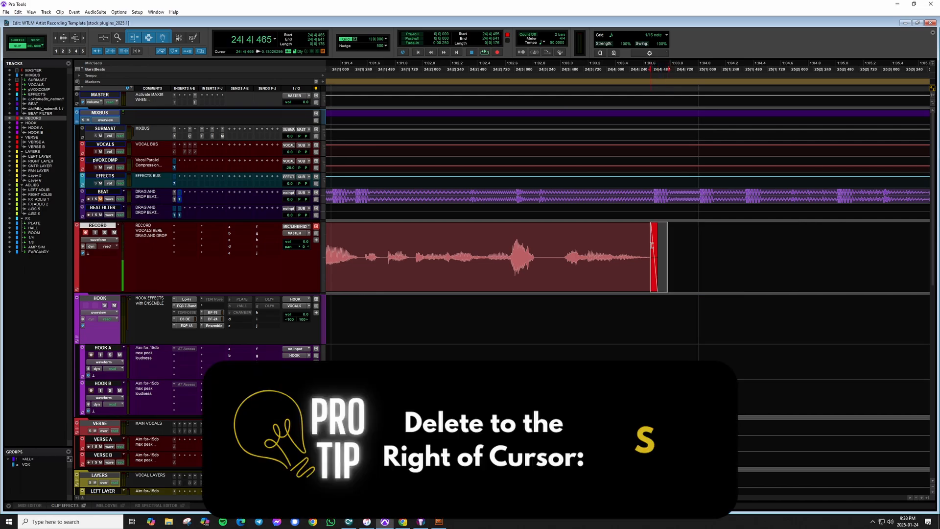
key(r)
scroll(567, 275, left, 5)
key(r)
key(r)
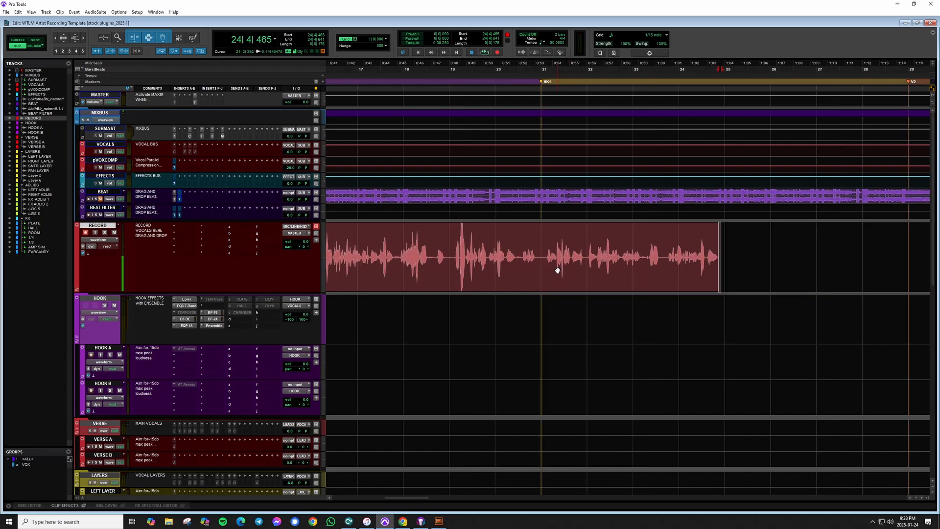
scroll(558, 271, left, 3)
key(r)
click(555, 248)
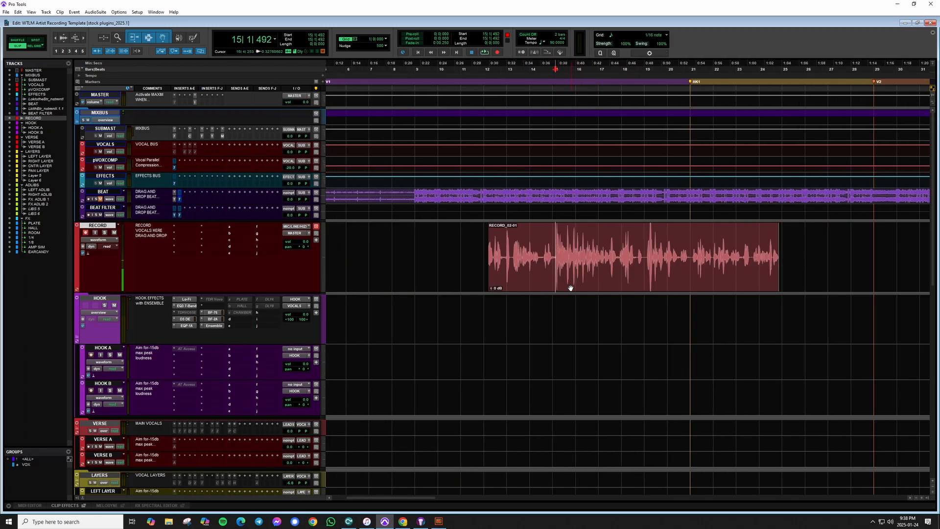
click(512, 249)
key(t)
key(t)
key(t)
scroll(555, 270, right, 2)
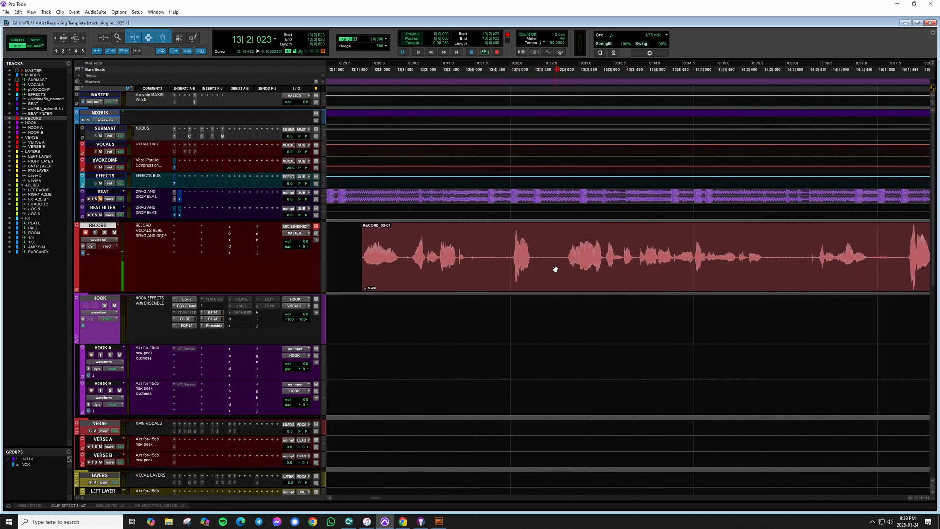
click(562, 240)
drag(561, 242, 771, 255)
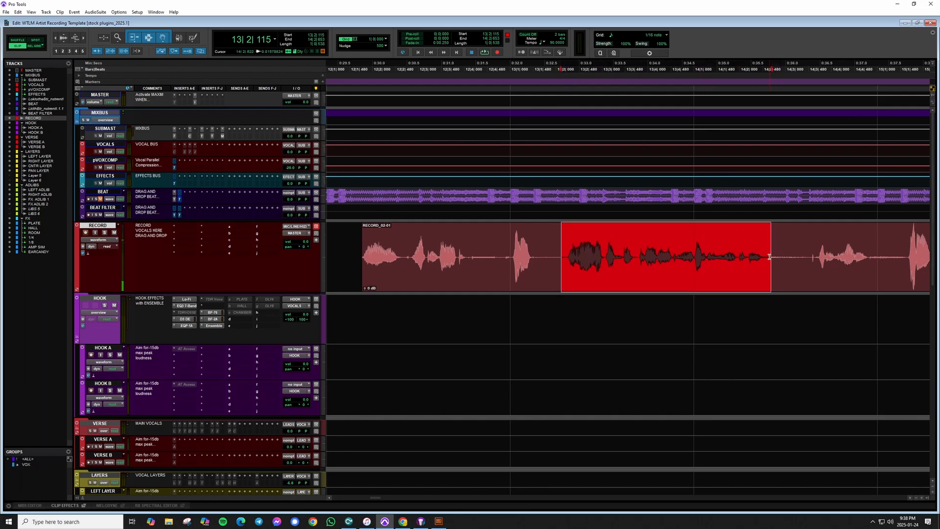
key(r)
key(r)
key(t)
key(t)
key(t)
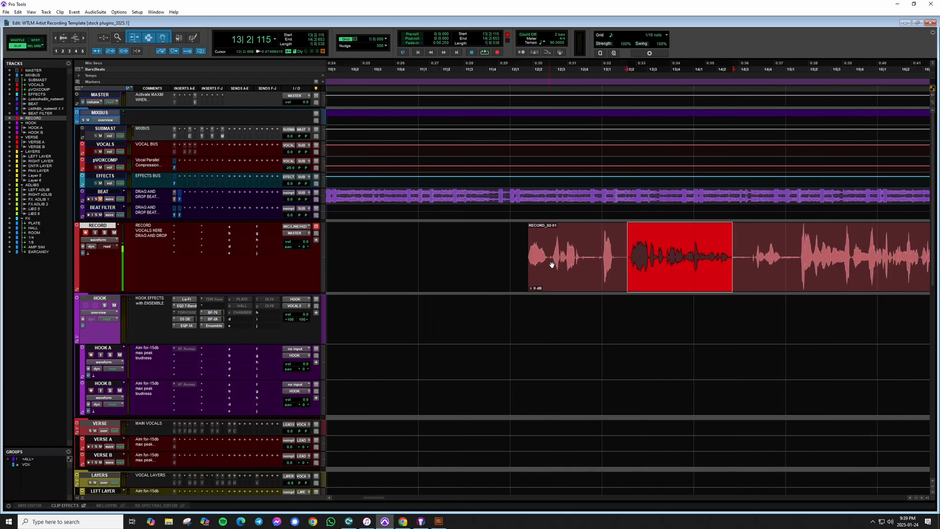
Select a middle vocal phrase of the clip and trim the clip to that selection.
scroll(576, 267, right, 2)
key(r)
scroll(575, 266, right, 3)
key(r)
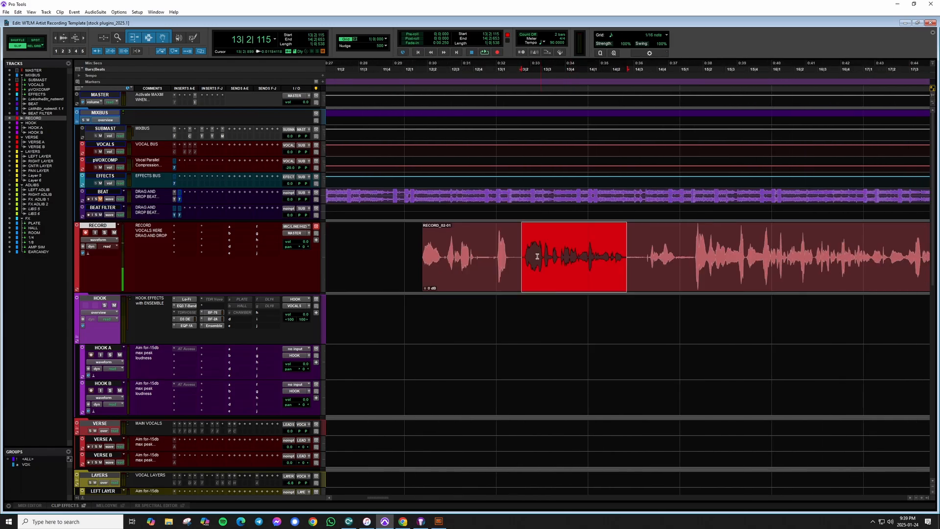
key(r)
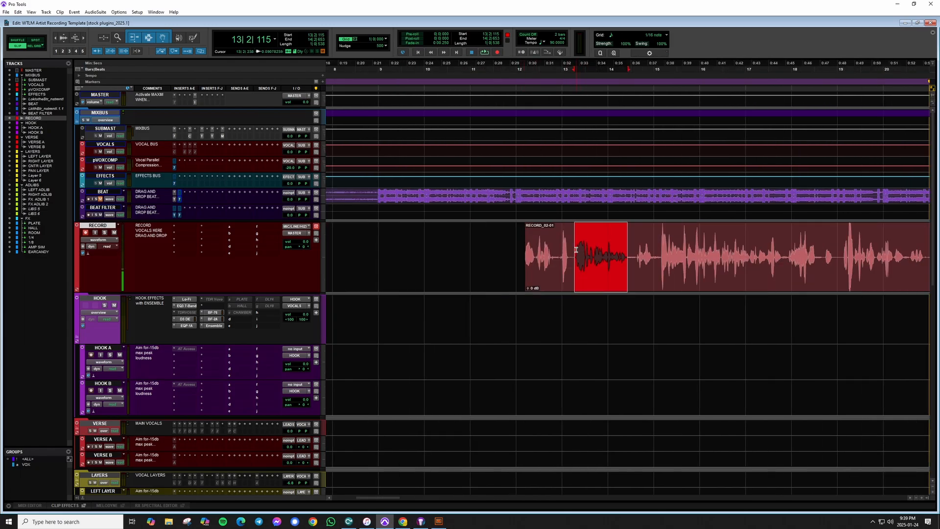
drag(576, 250, 838, 265)
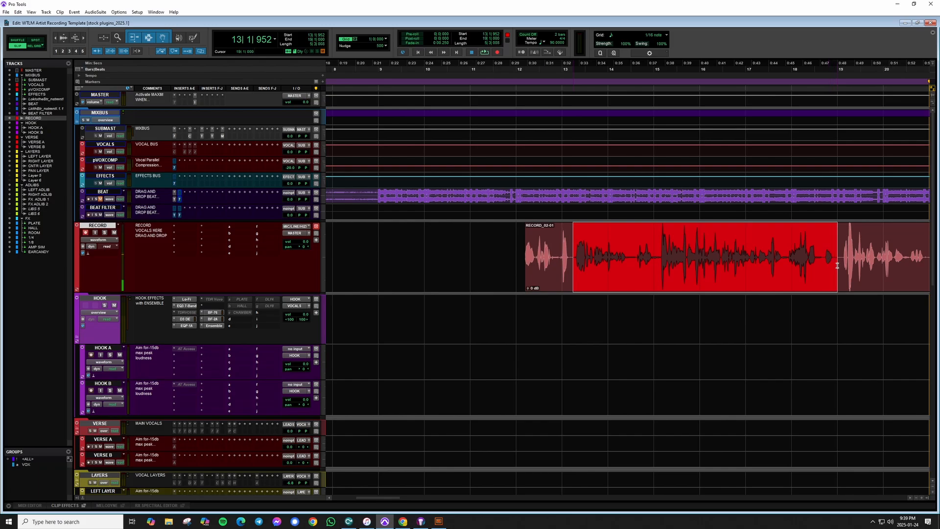
scroll(862, 249, right, 5)
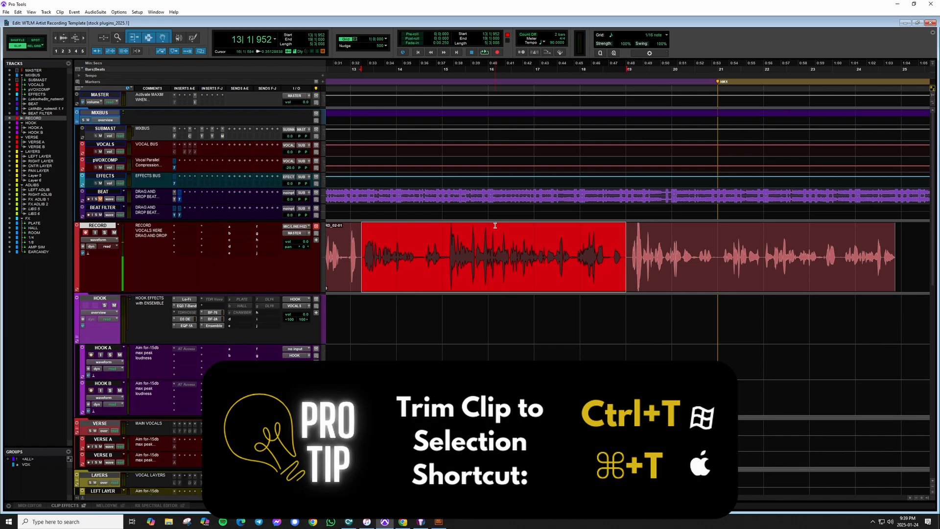
key(ctrl+t)
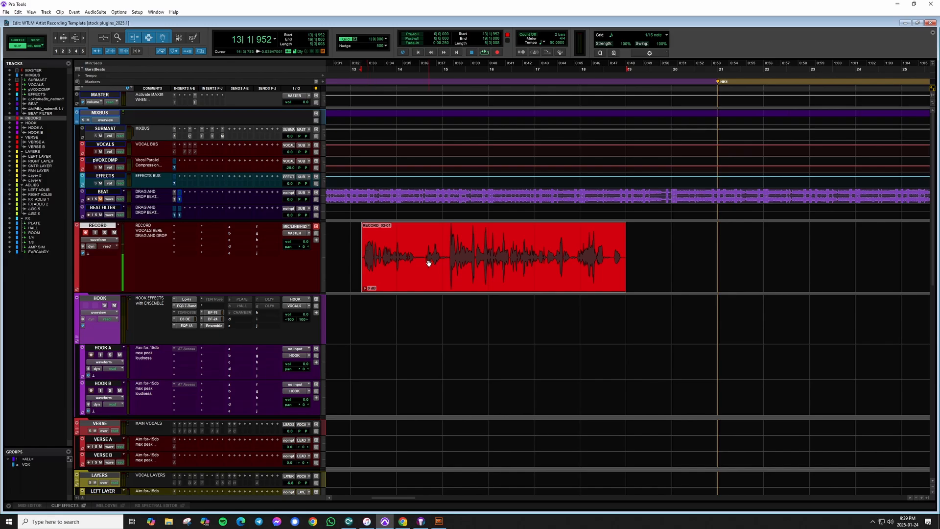
Undo the previous trim to selection and enlarge the vocal track's waveform height by one step.
scroll(482, 266, left, 3)
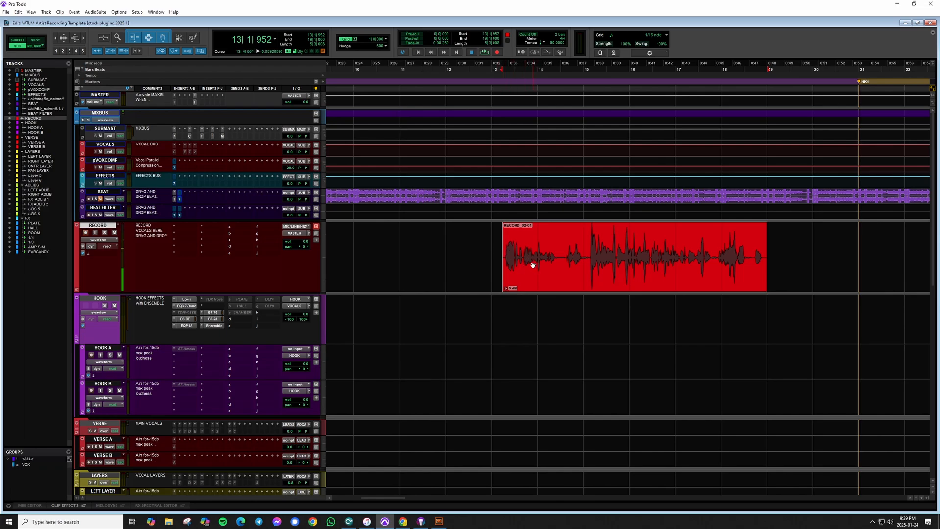
key(z)
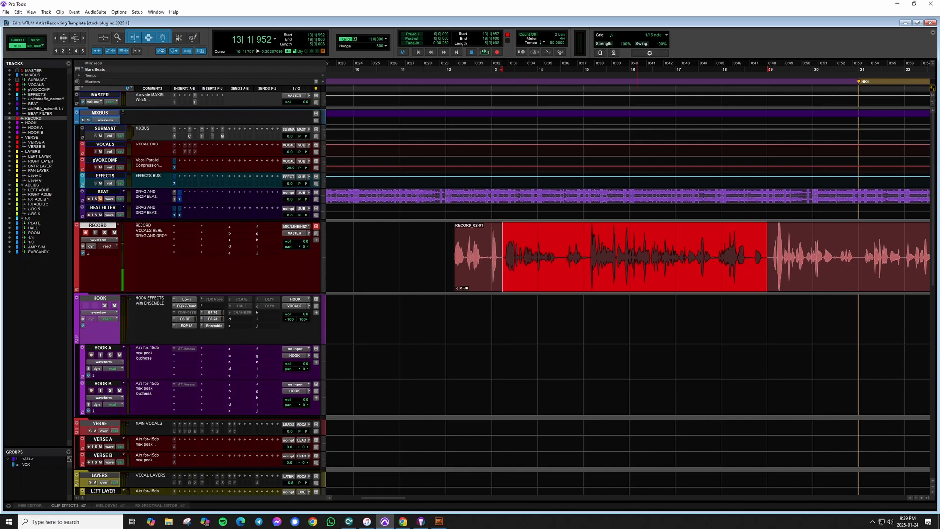
click(503, 237)
key(t)
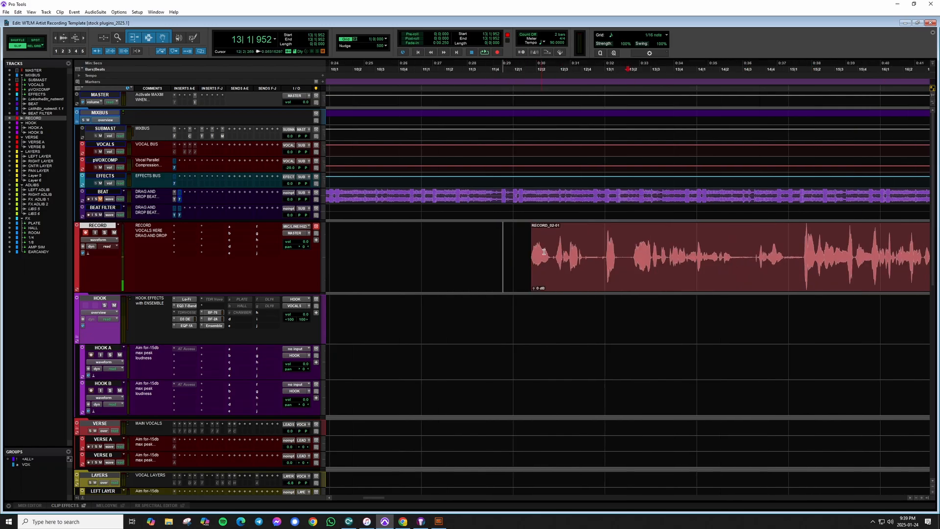
key(t)
scroll(615, 243, right, 1)
key(t)
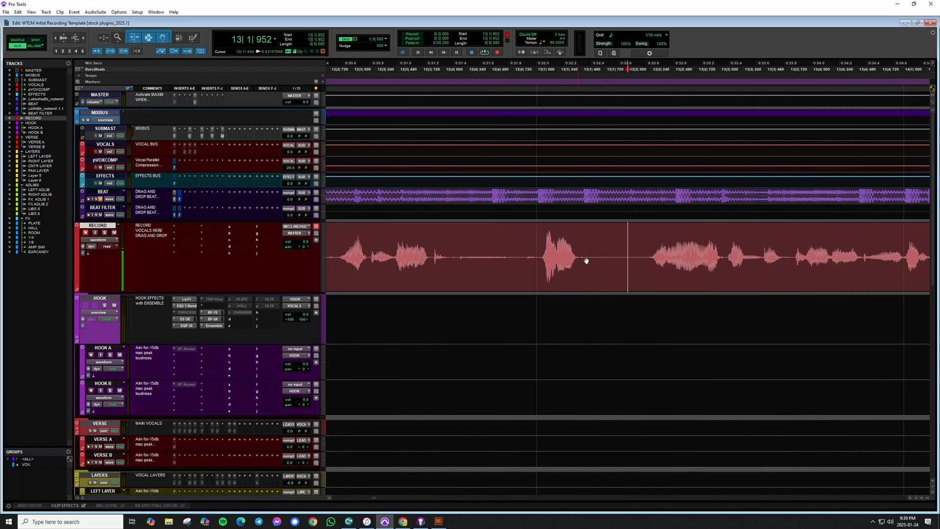
key(ctrl+alt+])
key(ctrl+alt+])
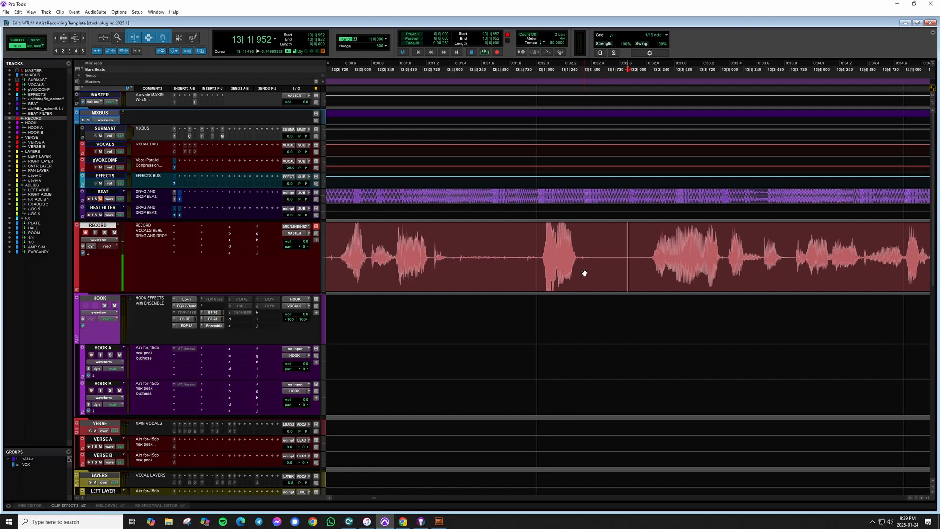
key(ctrl+alt+[)
Cut out two silent gaps between the opening vocal phrases of the clip.
click(461, 250)
drag(450, 247, 539, 269)
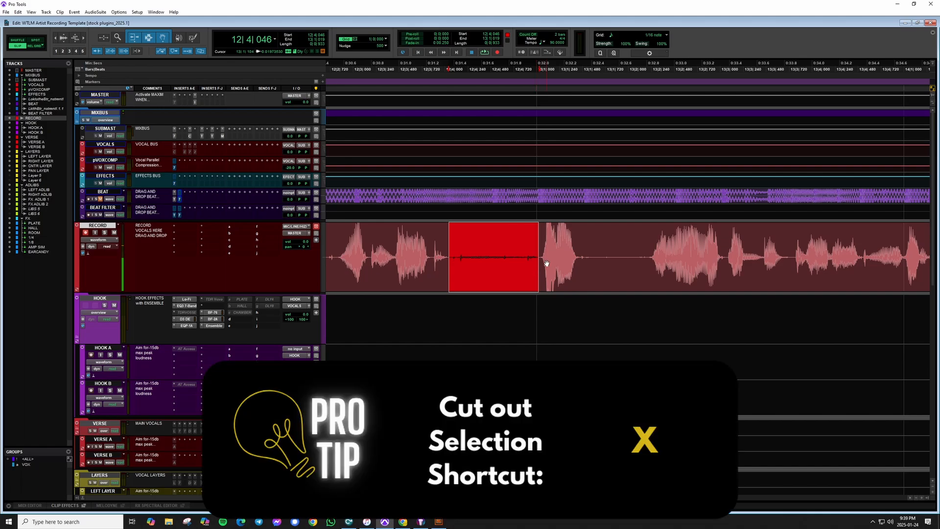
key(ctrl+x)
drag(584, 243, 794, 273)
key(ctrl+x)
Cut out another silent gap between vocal phrases further along the clip.
scroll(637, 269, right, 3)
scroll(635, 271, right, 2)
key(ctrl+x)
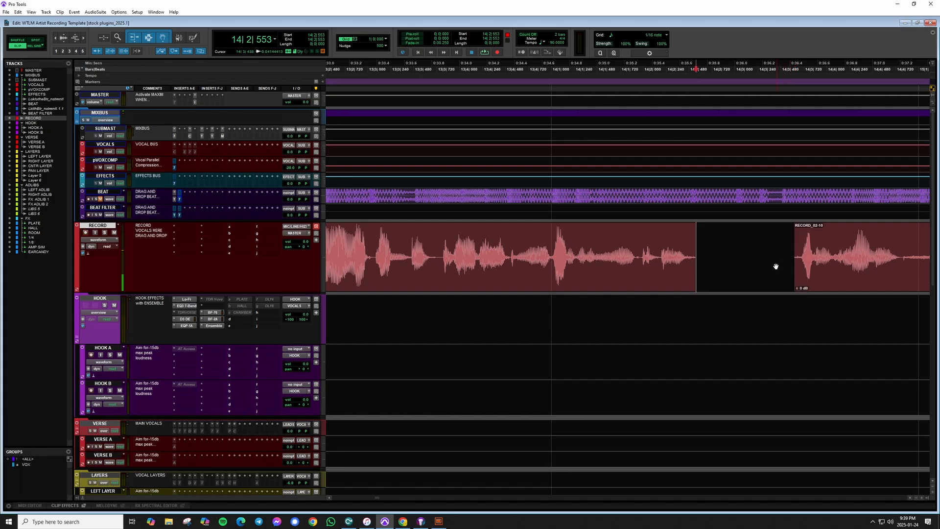
scroll(777, 266, right, 3)
drag(688, 264, 766, 275)
key(ctrl+x)
key(ctrl+[)
key(ctrl+[)
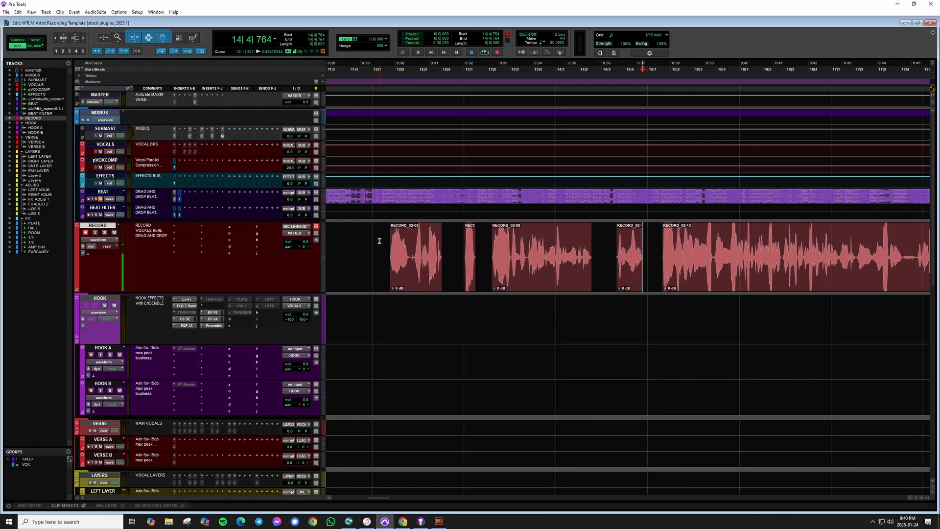
Create a short fade-out at the end of a vocal clip just before a gap.
drag(379, 243, 651, 255)
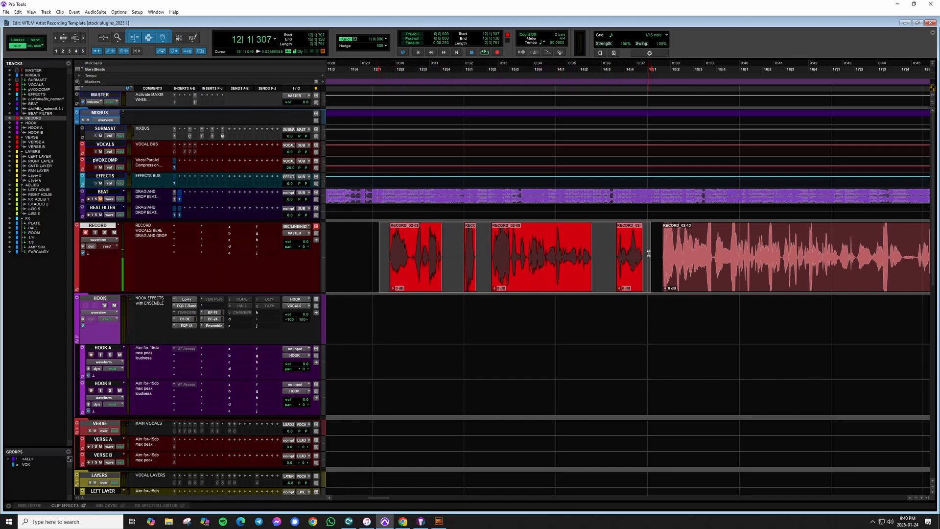
click(602, 247)
key(t)
key(t)
key(t)
key(t)
key(t)
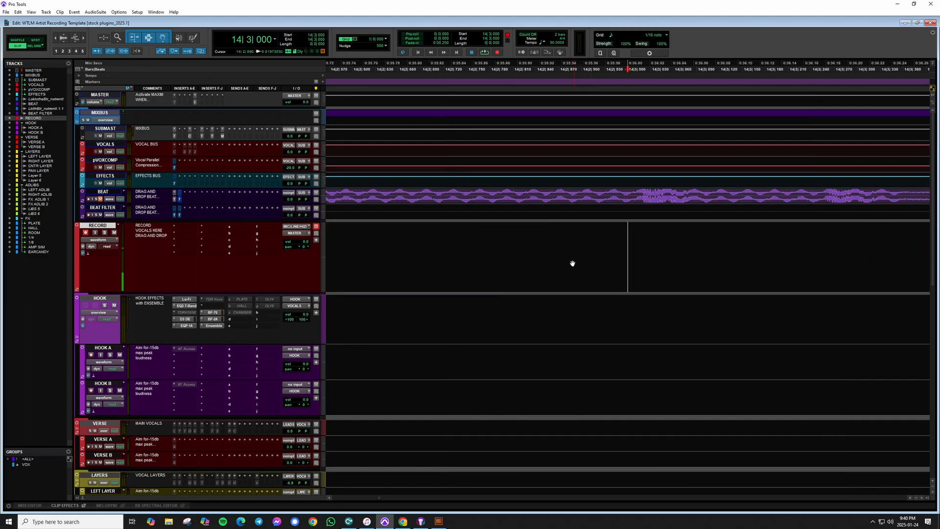
scroll(578, 257, left, 4)
drag(635, 252, 606, 252)
key(t)
key(t)
key(t)
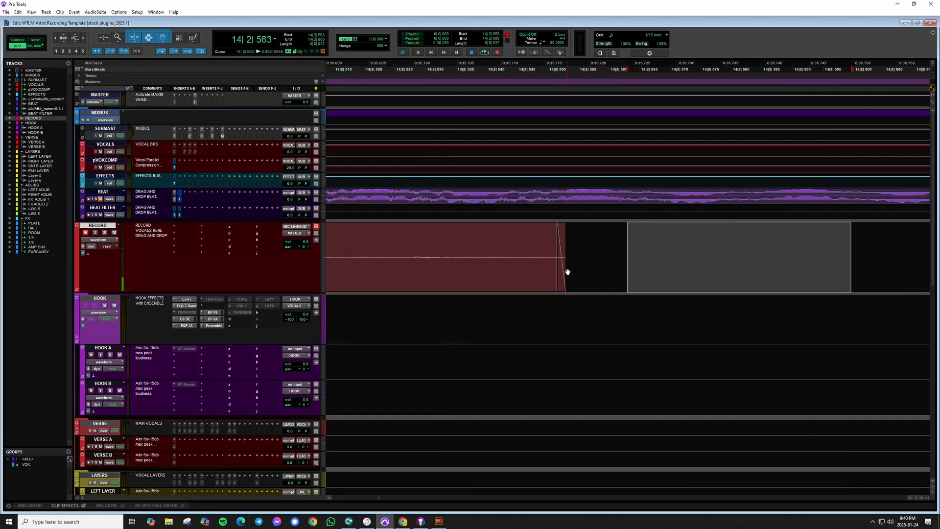
Examine the fade-out's slope and shape settings without applying changes.
click(580, 255)
double_click(562, 281)
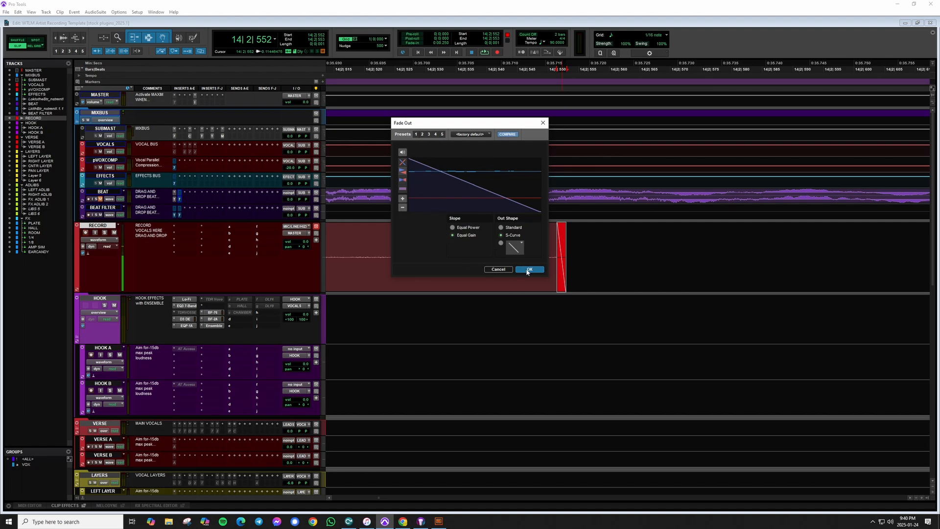
click(499, 269)
Scroll through the edited vocal clips to review the remaining phrases and gaps.
key(r)
key(r)
key(r)
key(r)
key(r)
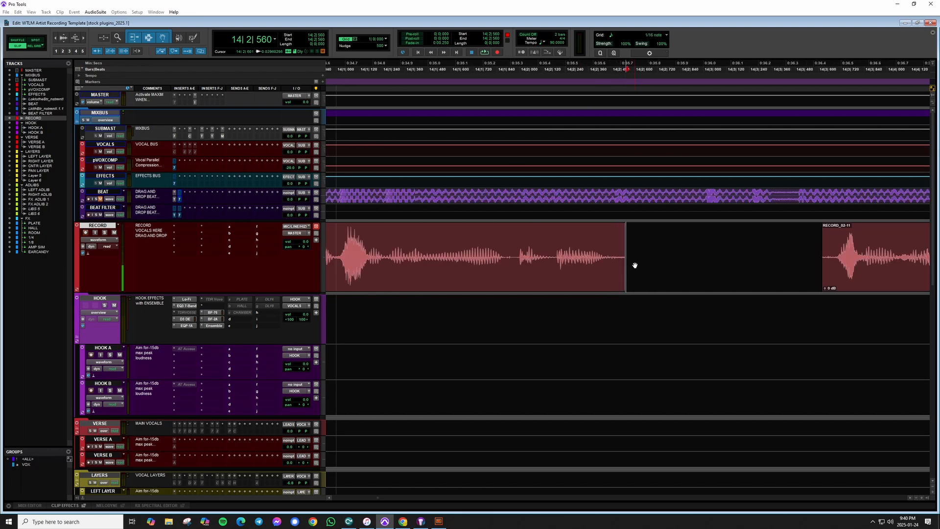
key(r)
key(r)
key(r)
click(422, 259)
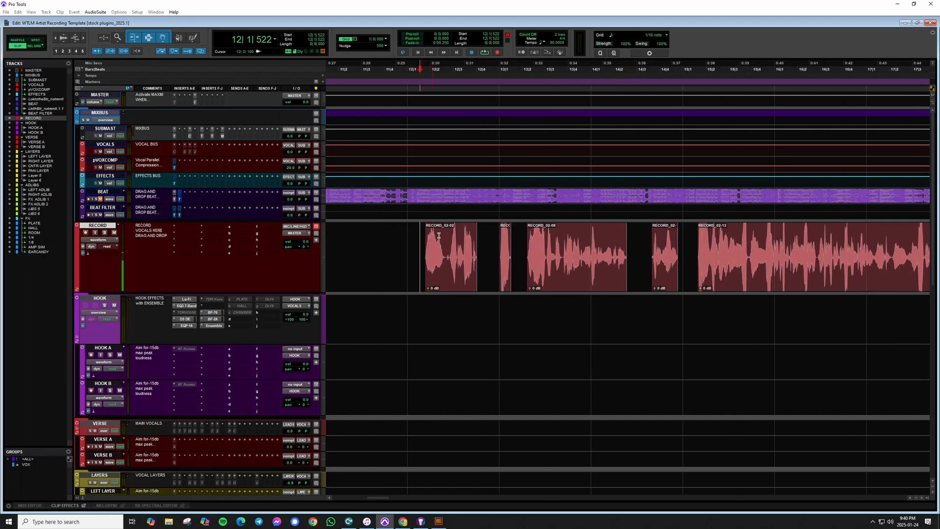
scroll(510, 260, right, 5)
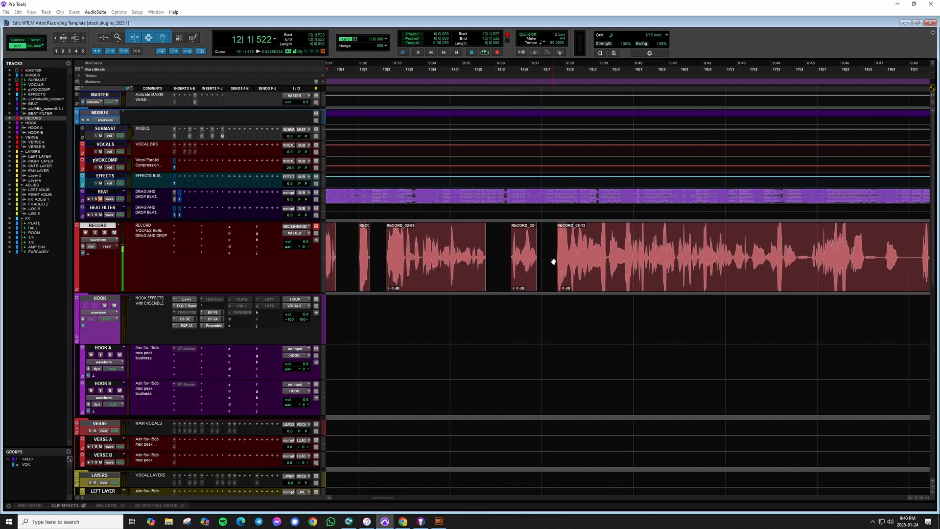
click(551, 238)
scroll(607, 247, right, 6)
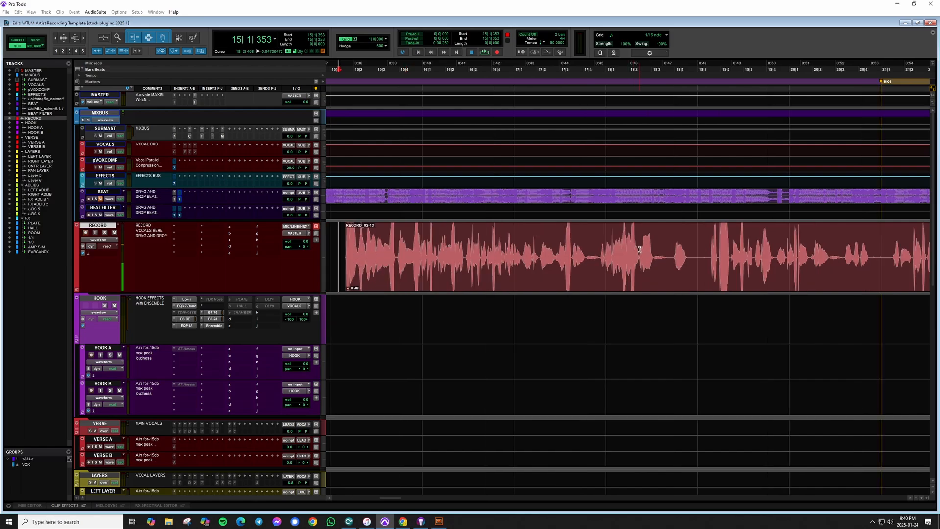
click(586, 248)
scroll(585, 248, right, 4)
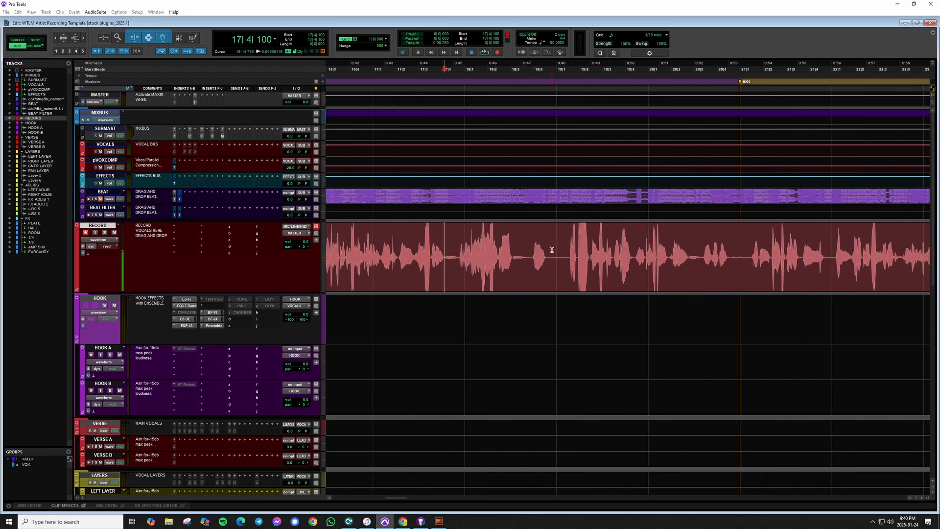
click(570, 239)
Select a short breath segment between phrases, delete it, and undo the deletion.
scroll(570, 239, up, 3)
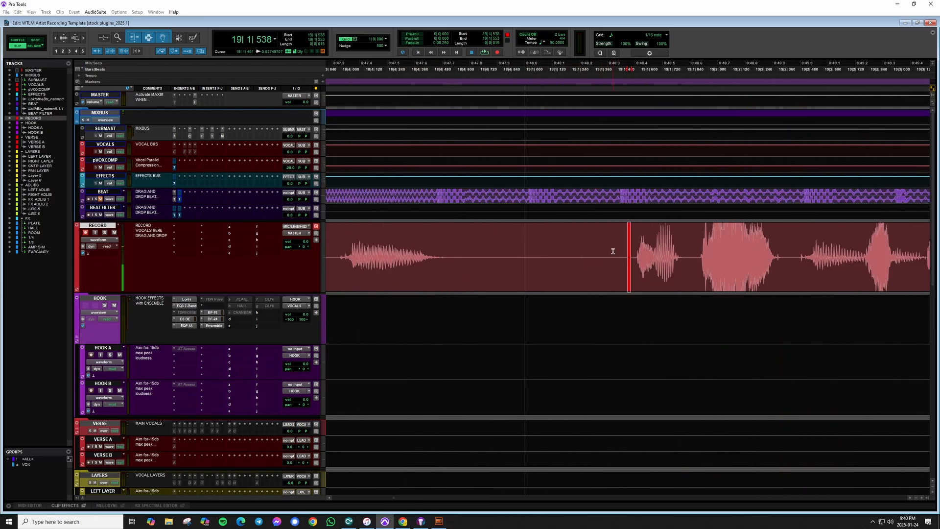
scroll(551, 245, right, 2)
click(463, 244)
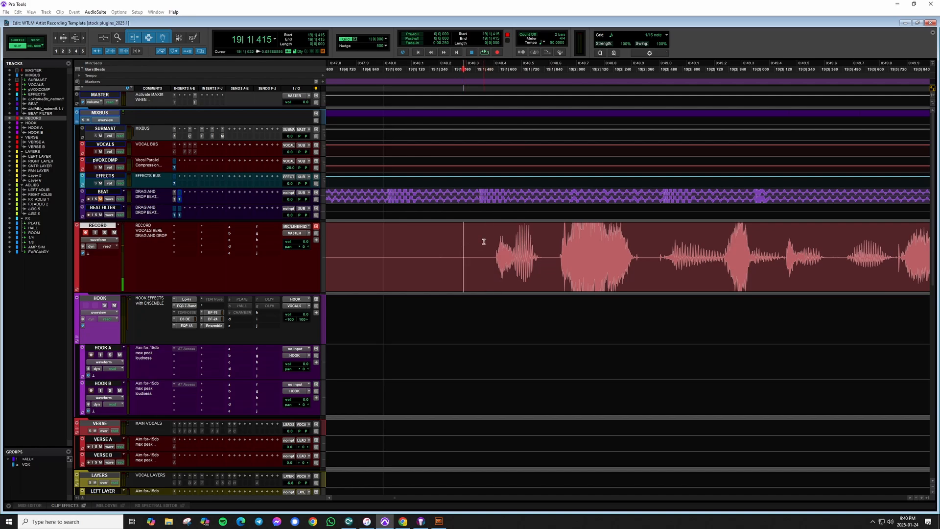
key(r)
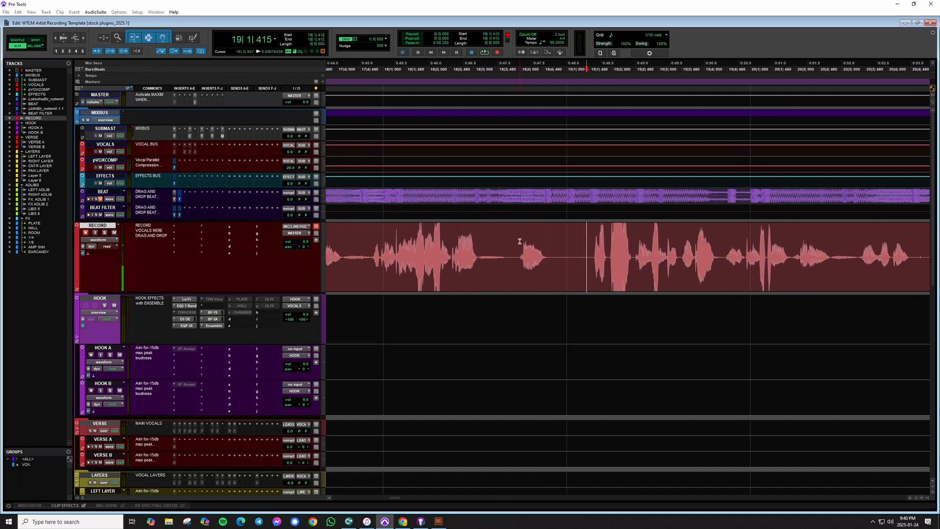
drag(514, 241, 550, 258)
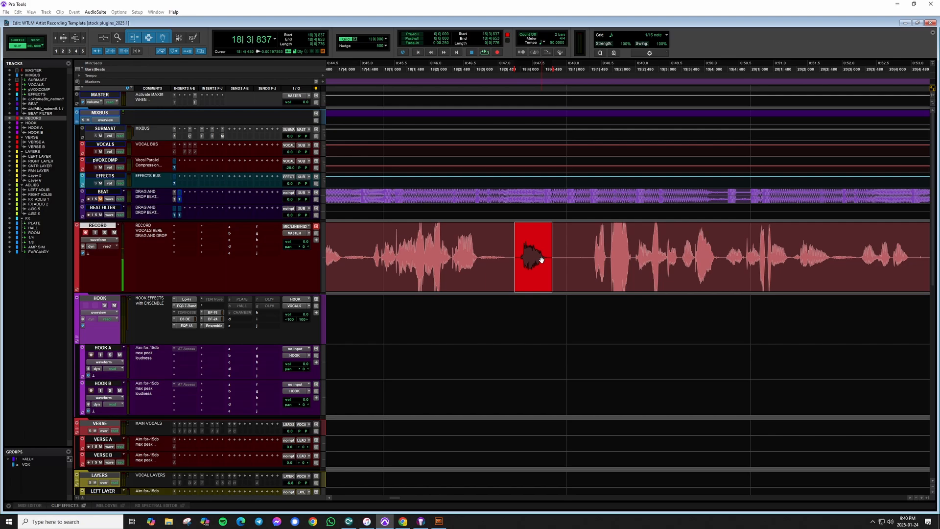
key(Delete)
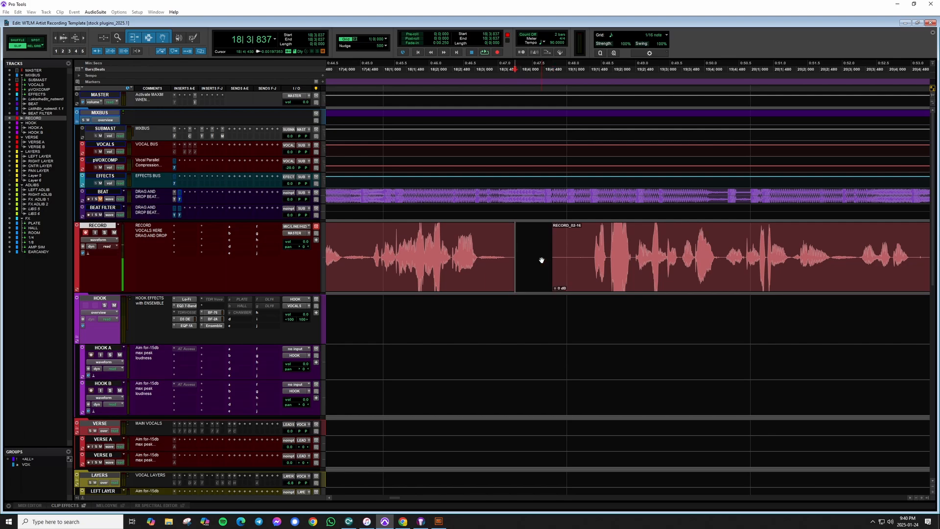
key(ctrl+z)
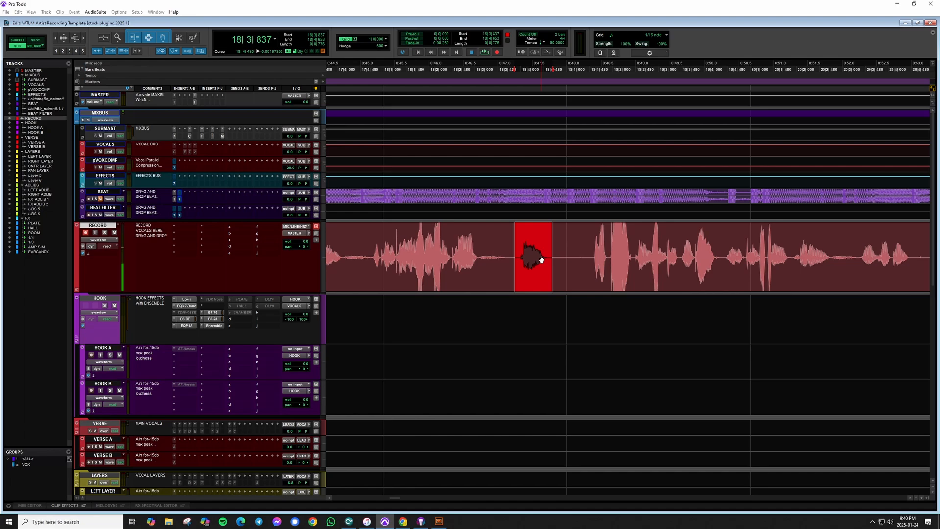
Separate the selected breath segment into its own clip.
key(b)
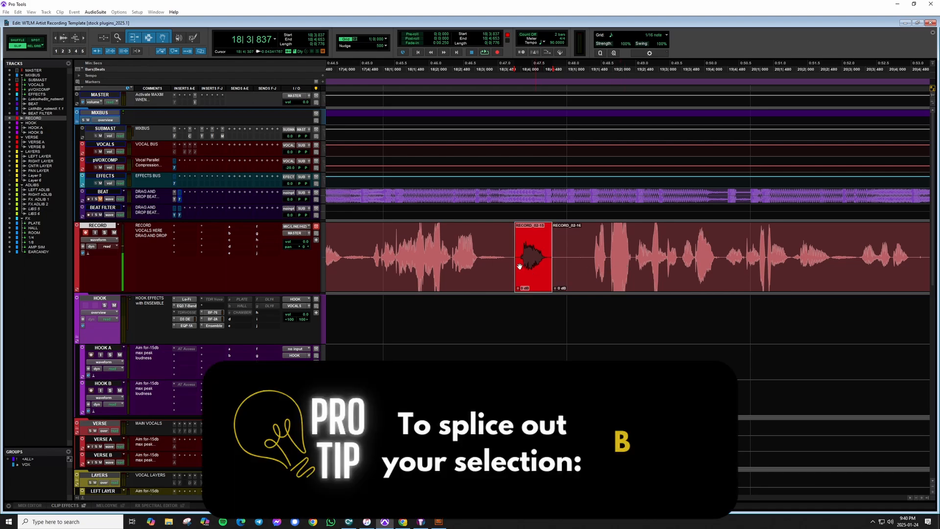
mouse_move(540, 279)
mouse_down()
mouse_move(556, 277)
mouse_move(530, 267)
mouse_move(562, 272)
mouse_move(534, 271)
mouse_up()
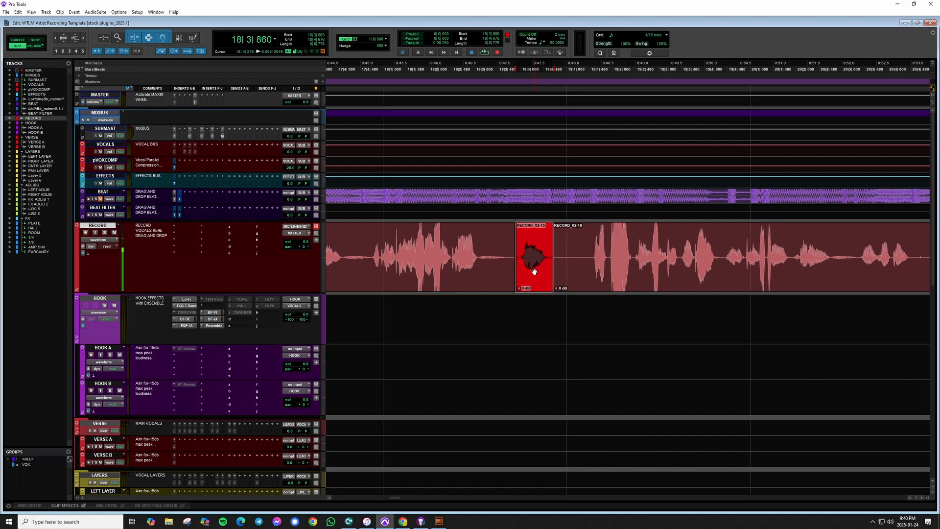
click(590, 248)
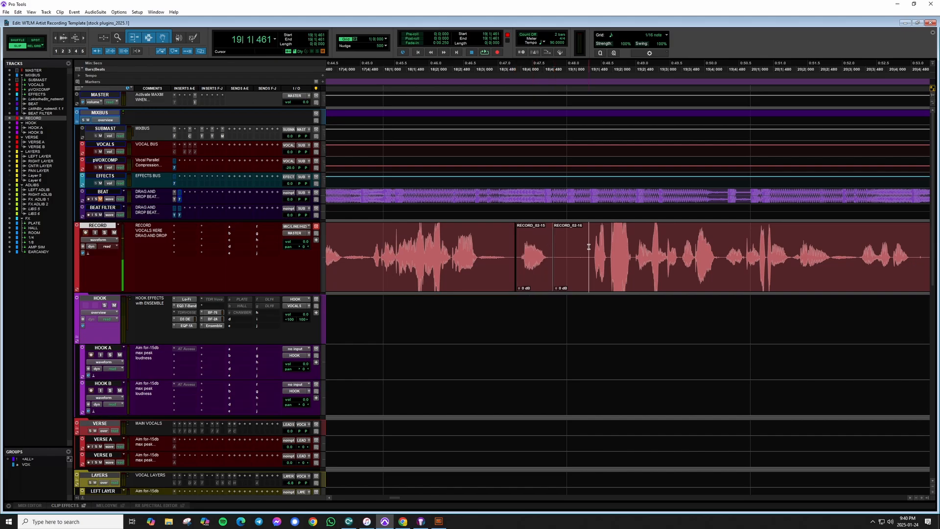
Trim the start of the following clip to the cursor, removing the silence before the phrase.
key(r)
key(r)
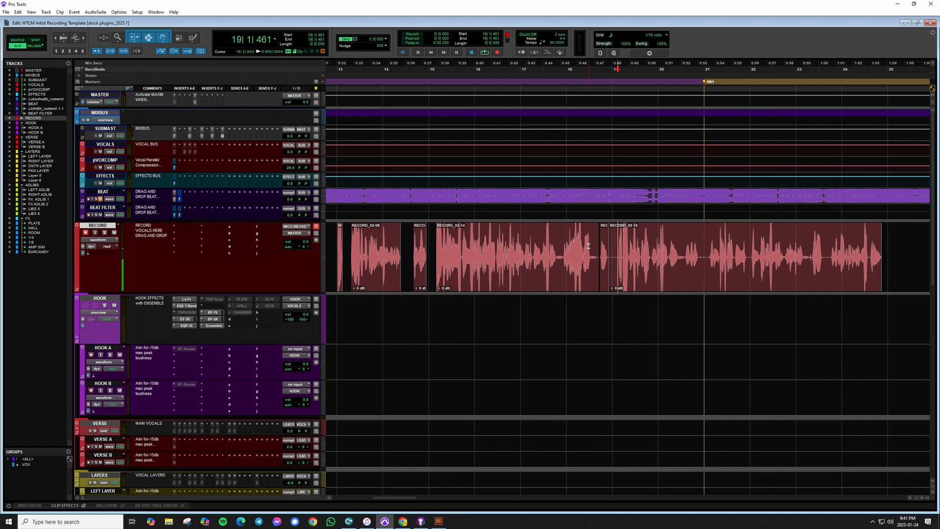
click(617, 242)
key(t)
key(t)
key(t)
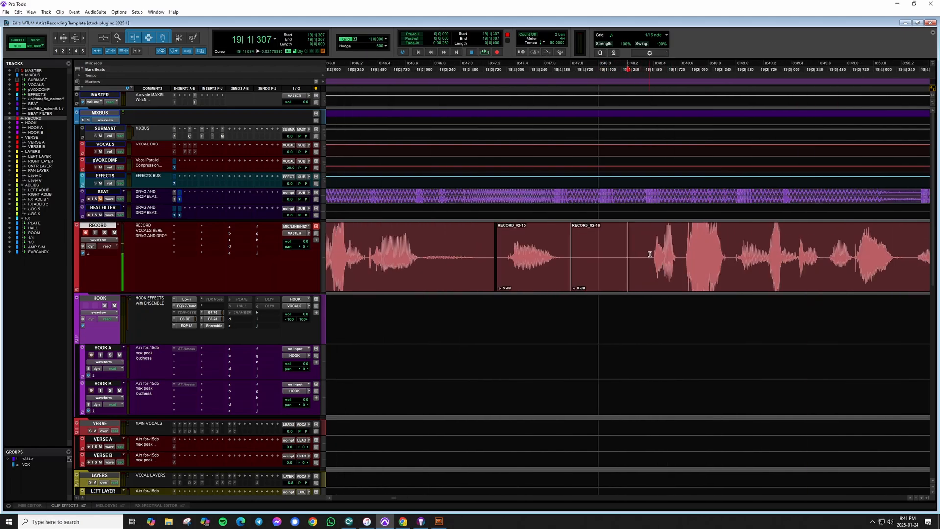
click(652, 251)
key(a)
Select and delete a silent section between vocal phrases further along the clip.
key(r)
scroll(648, 254, right, 5)
click(574, 243)
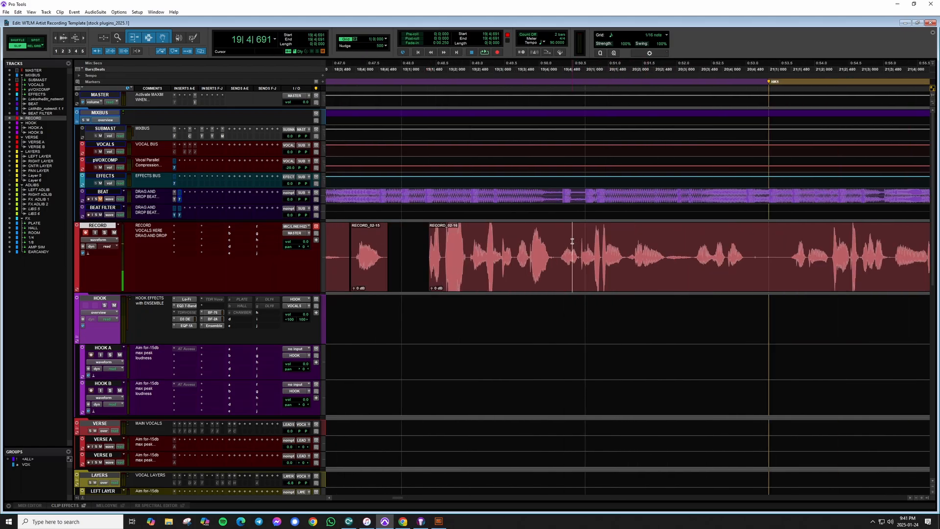
scroll(574, 243, right, 3)
click(591, 243)
drag(536, 243, 576, 270)
key(Delete)
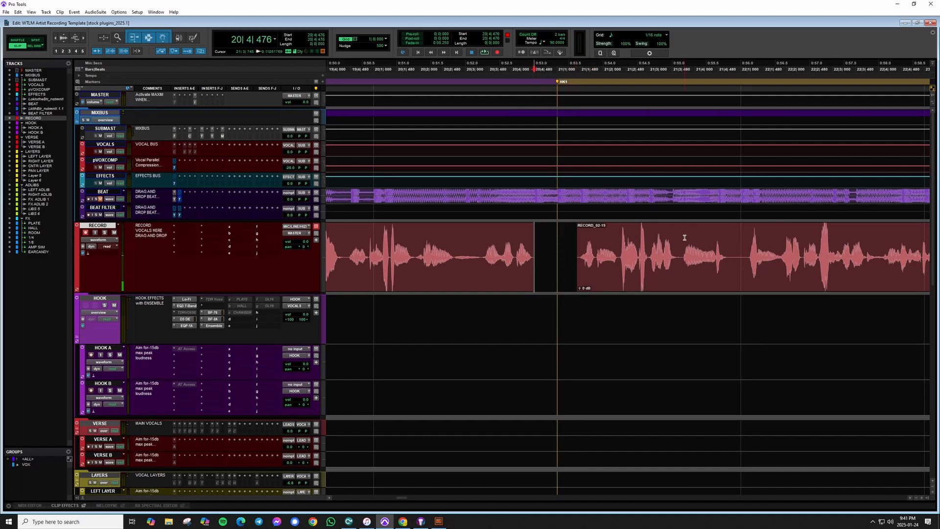
Select and delete another silent section between phrases near the end of the vocal.
scroll(685, 238, right, 3)
scroll(749, 252, right, 3)
drag(611, 237, 639, 274)
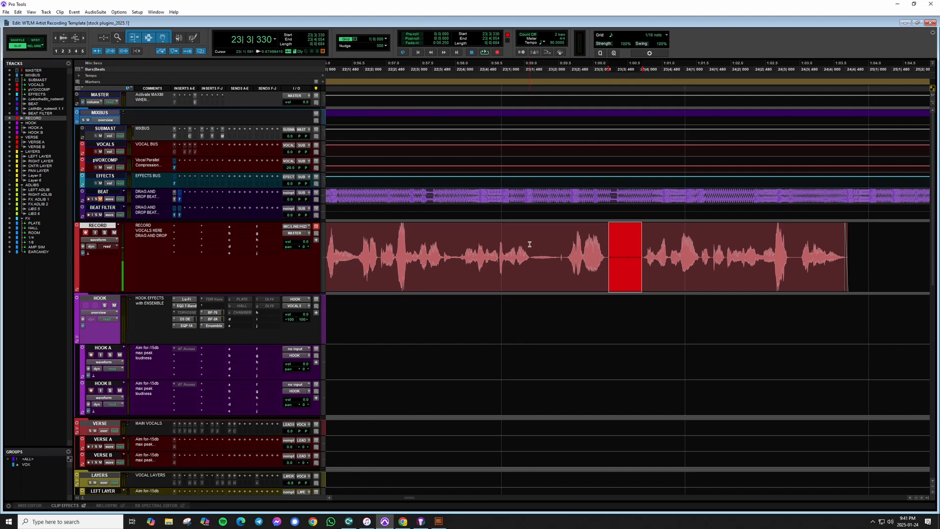
drag(530, 244, 558, 281)
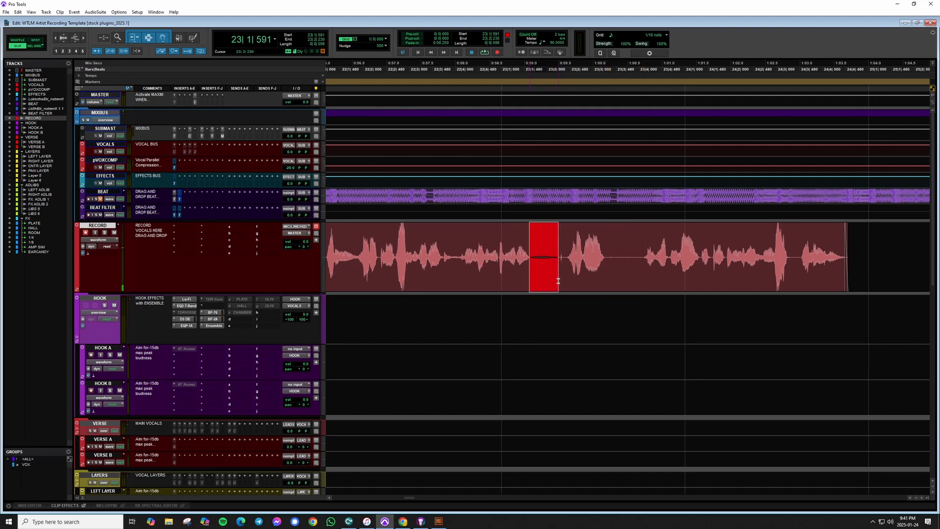
click(612, 253)
drag(603, 240, 641, 278)
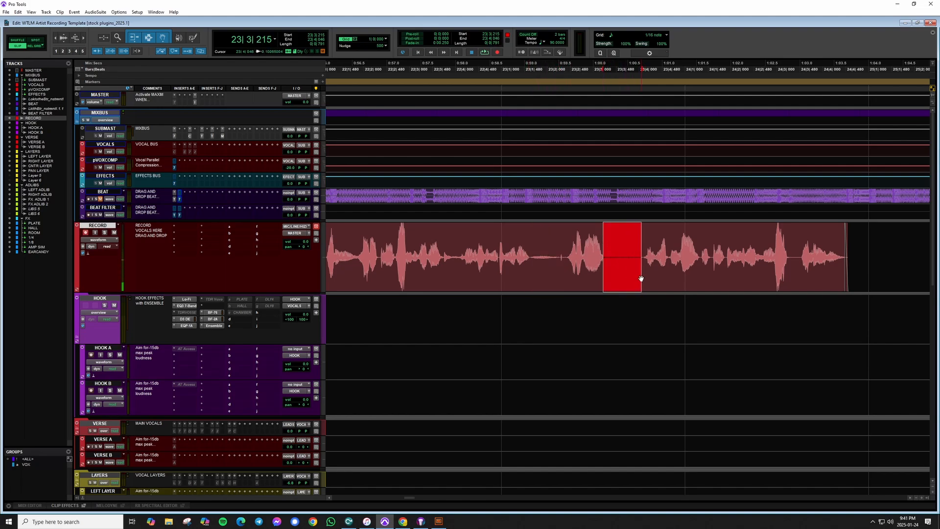
key(Delete)
Select the whole run of edited vocal clips to review the result.
click(628, 240)
key(r)
key(r)
key(r)
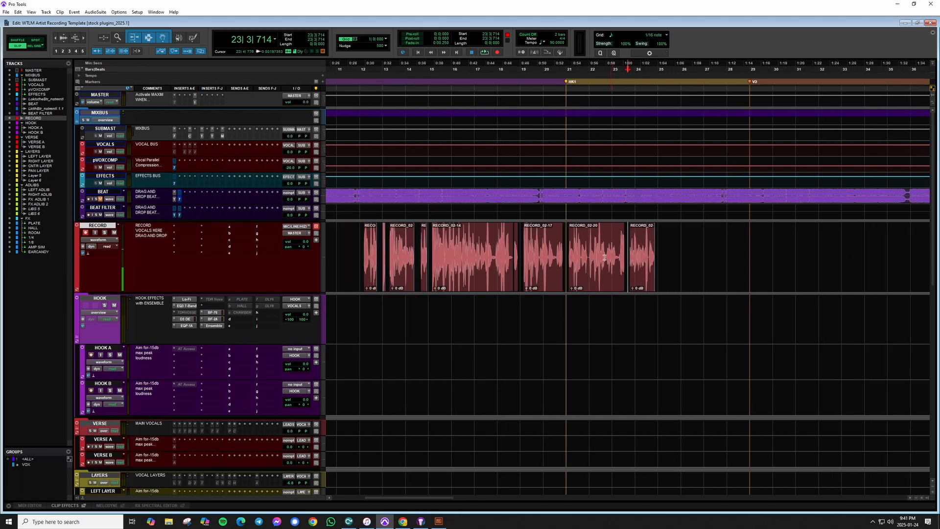
drag(363, 245, 667, 254)
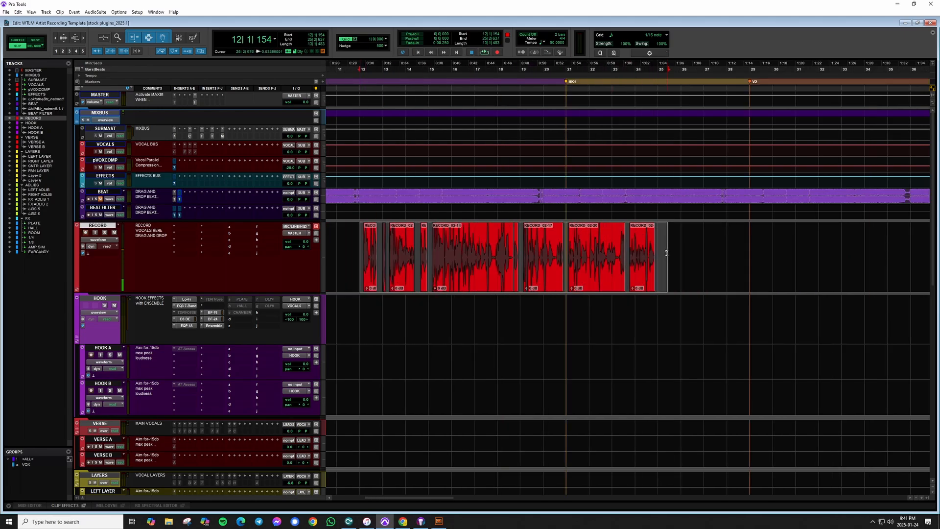
click(357, 258)
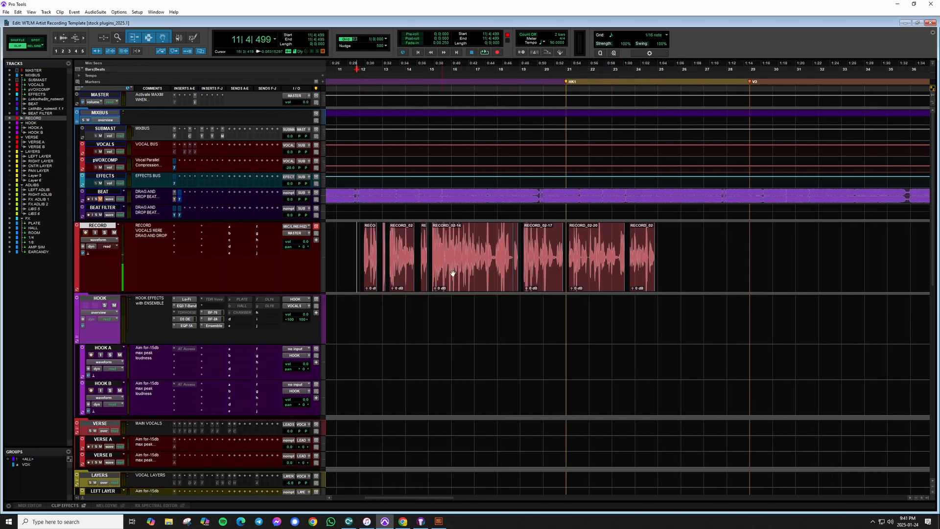
Trim a vocal clip to a short selected segment and undo the trim.
click(470, 274)
click(489, 251)
key(t)
key(t)
key(t)
scroll(600, 268, right, 3)
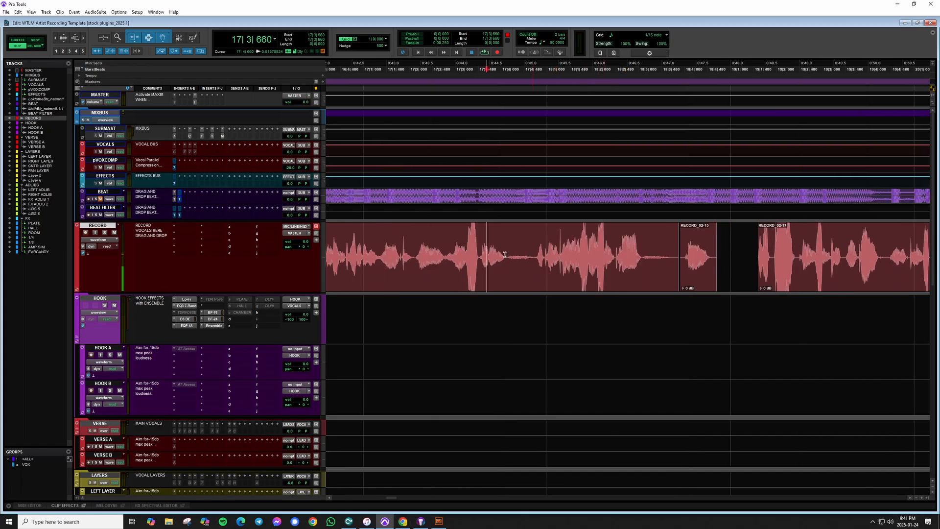
drag(506, 249, 534, 275)
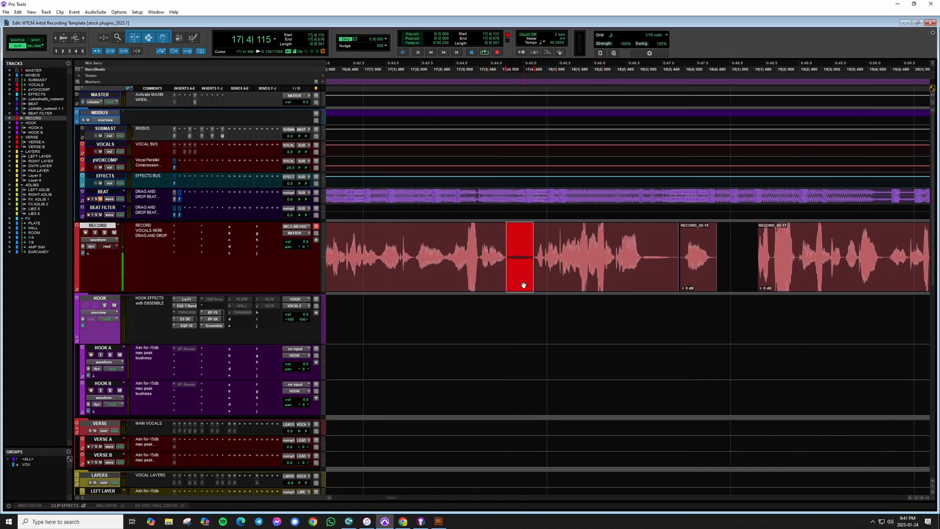
key(ctrl+t)
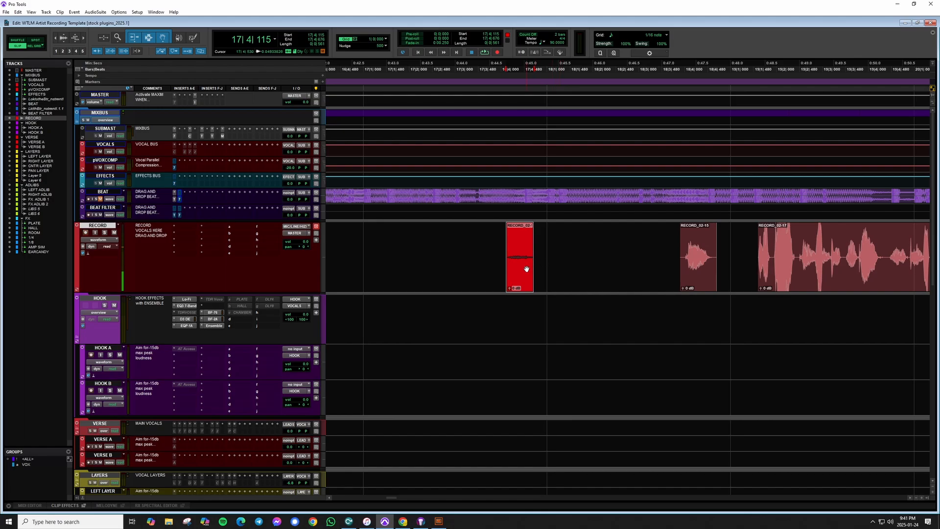
key(ctrl+z)
click(488, 239)
key(r)
key(r)
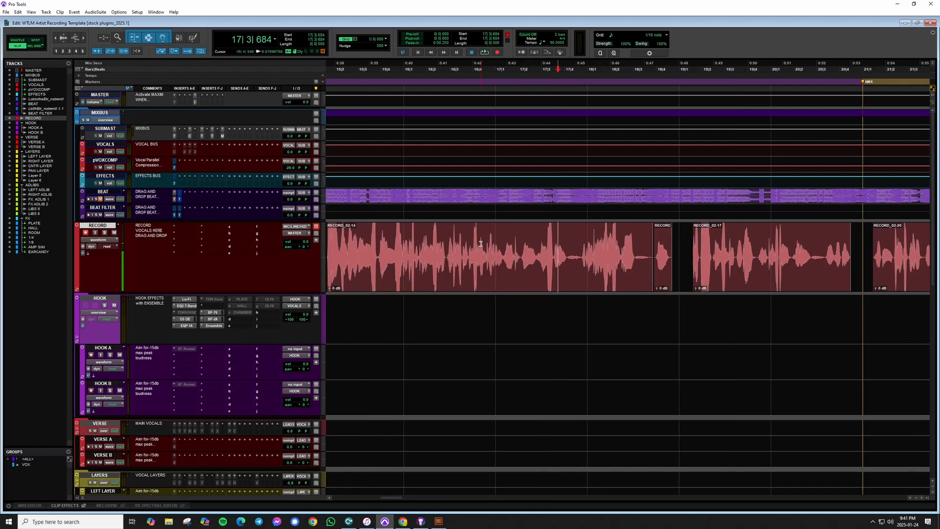